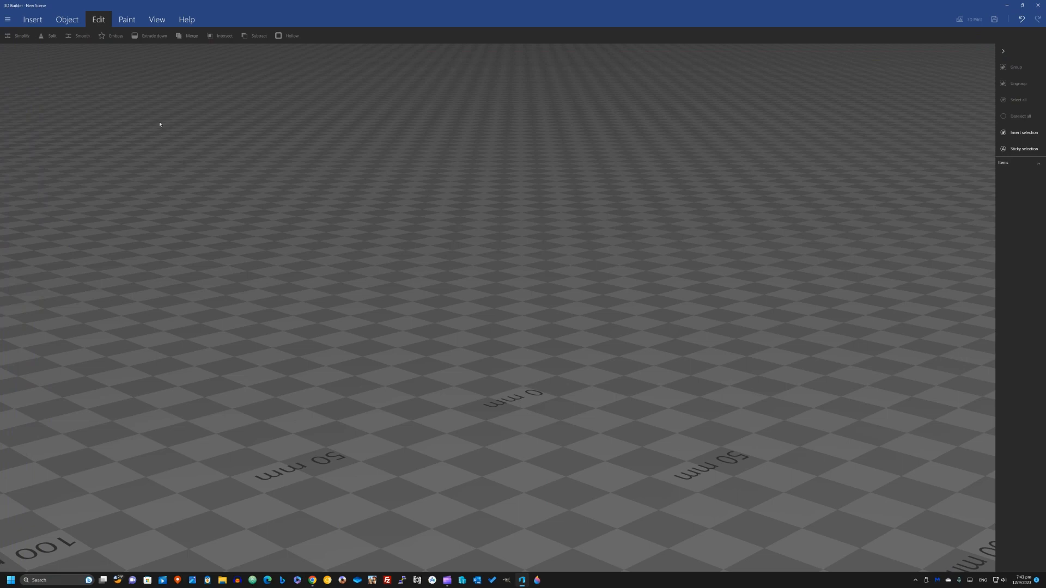
Insert a sphere and enlarge it uniformly to about 80.5 mm across.
{"action": "left_click", "coordinate": [33, 20]}
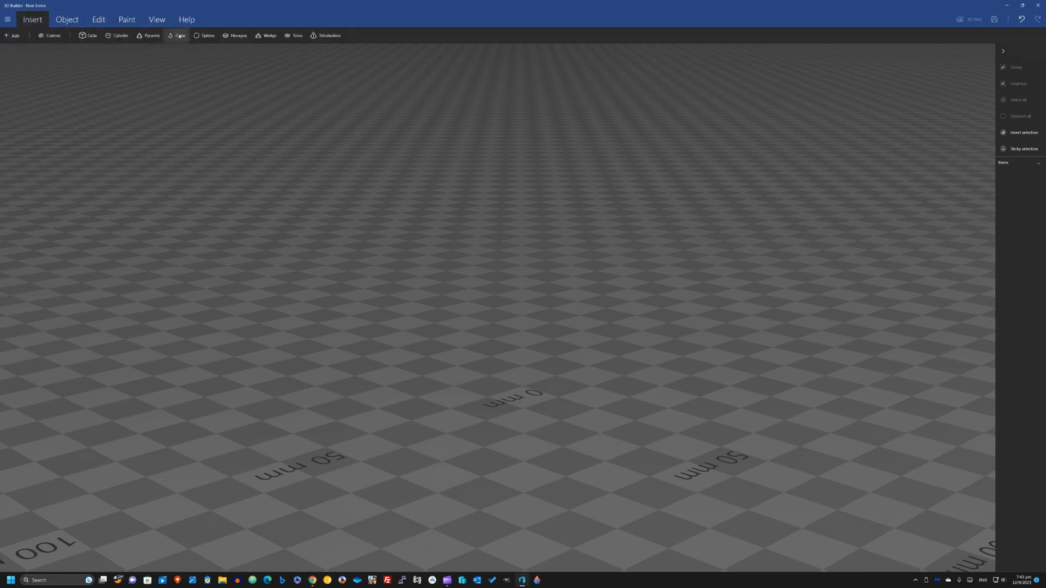
{"action": "left_click", "coordinate": [202, 36]}
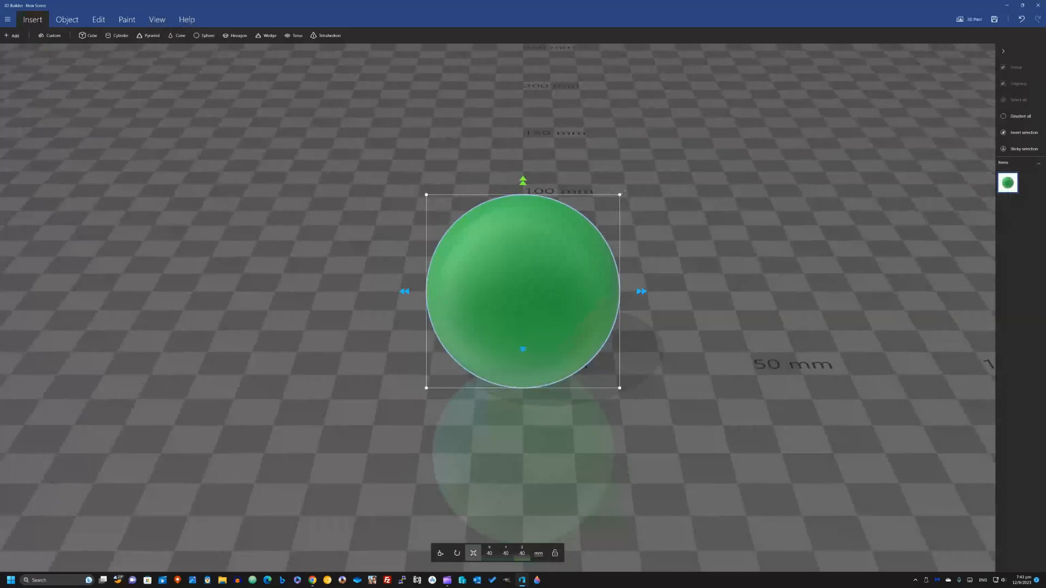
{"action": "left_click_drag", "start_coordinate": [620, 194], "coordinate": [732, 82]}
{"action": "left_click_drag", "start_coordinate": [845, 264], "coordinate": [779, 260]}
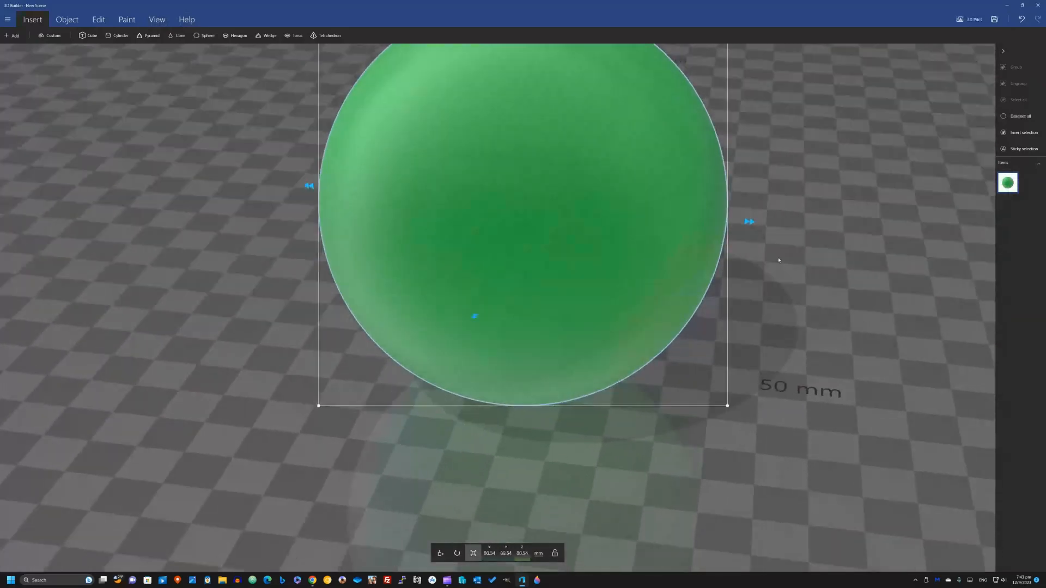
Hollow the sphere with a minimal wall thickness of 1 mm.
{"action": "left_click", "coordinate": [98, 19]}
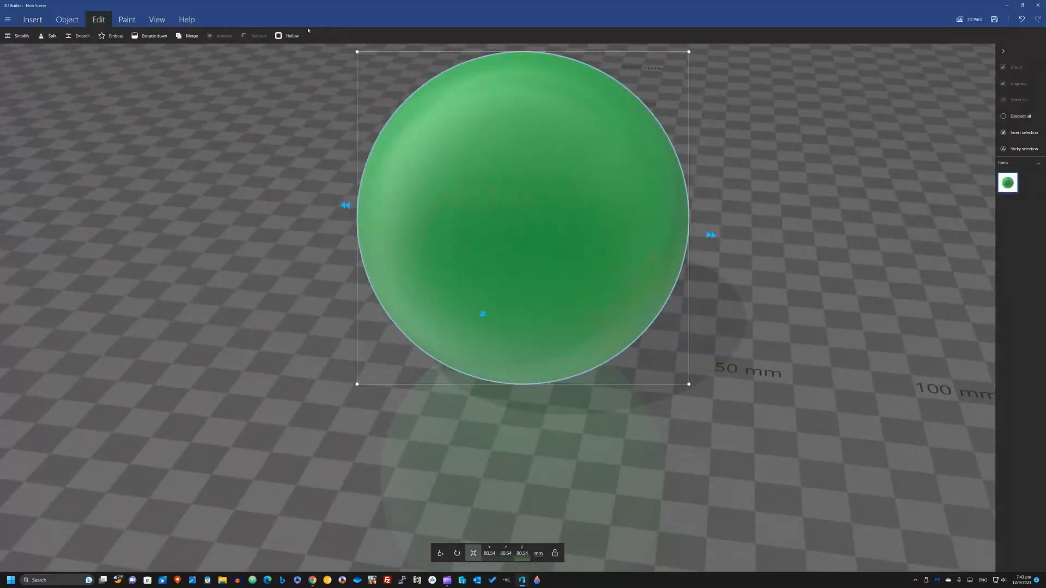
{"action": "left_click", "coordinate": [289, 36]}
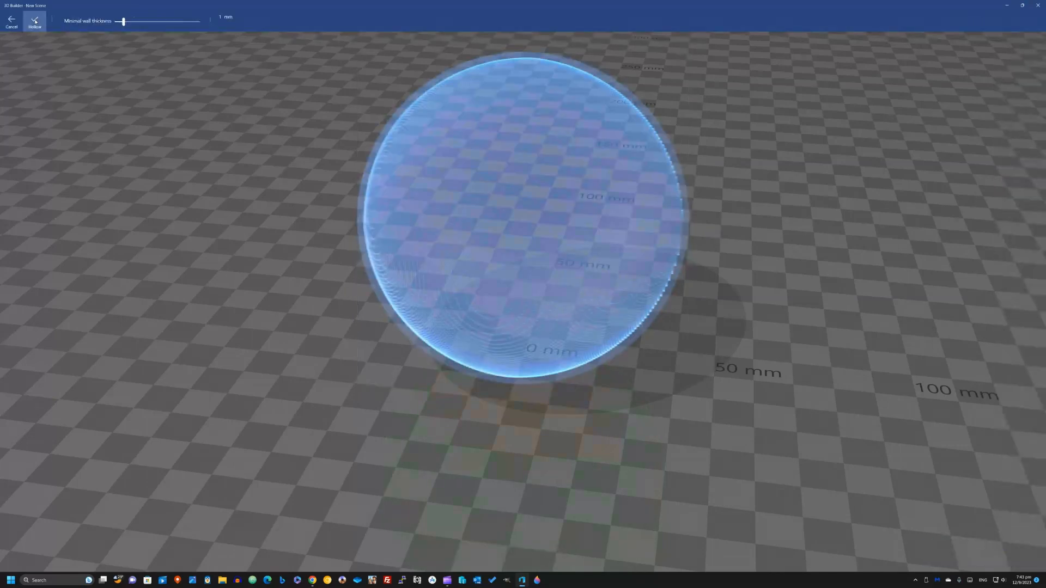
{"action": "left_click", "coordinate": [34, 22]}
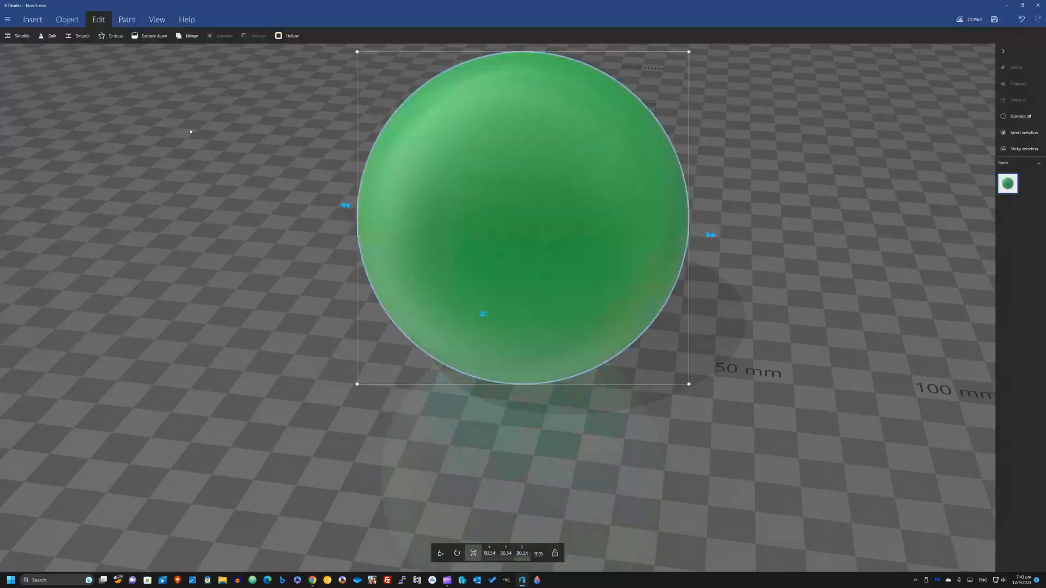
Split the hollow sphere through its middle, keeping the top half, and rotate the dome 180 degrees into an open-topped bowl.
{"action": "left_click", "coordinate": [28, 19]}
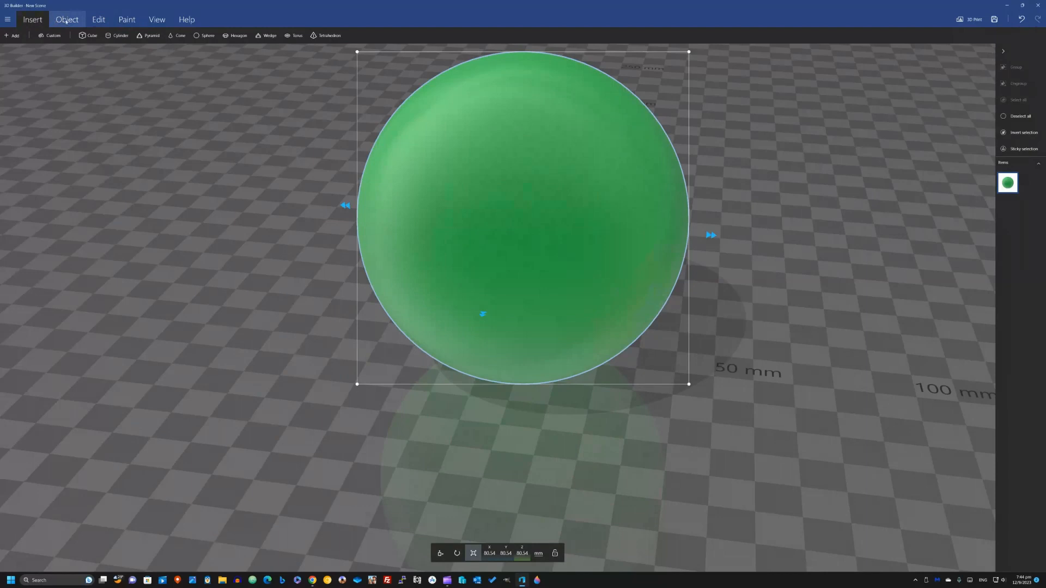
{"action": "left_click", "coordinate": [66, 20]}
{"action": "left_click", "coordinate": [98, 20]}
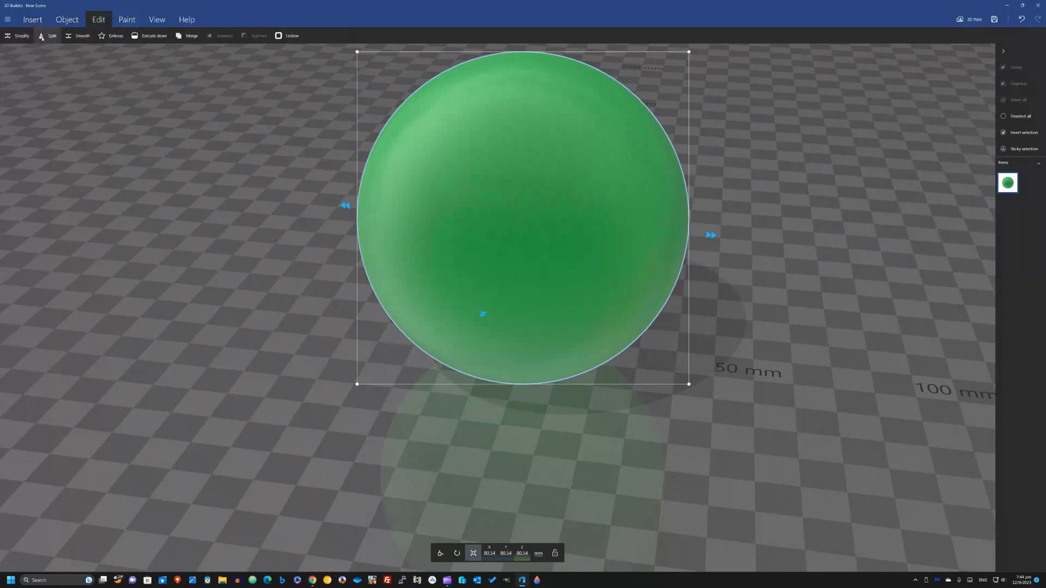
{"action": "left_click", "coordinate": [48, 36]}
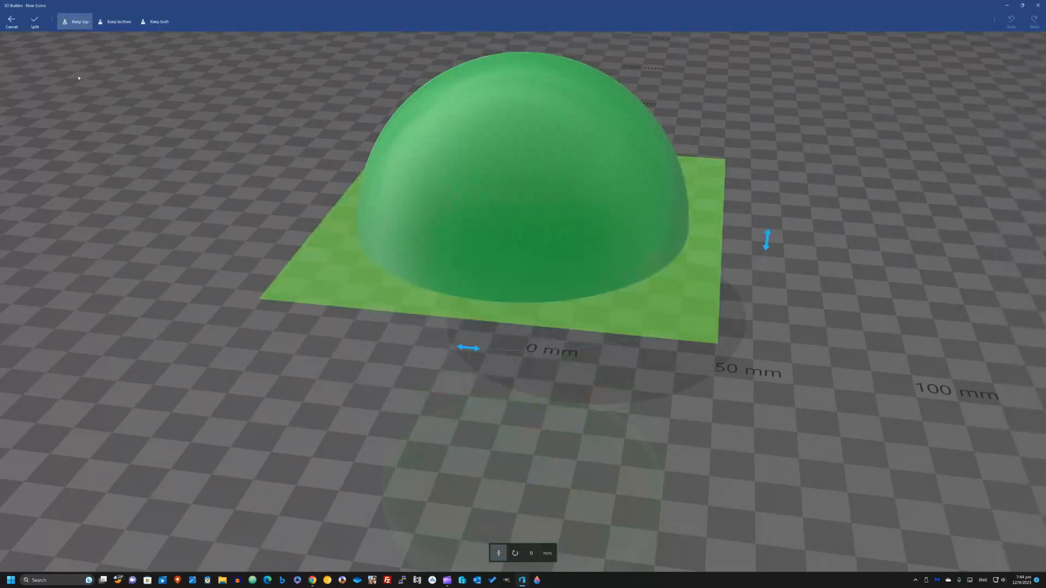
{"action": "left_click", "coordinate": [34, 21]}
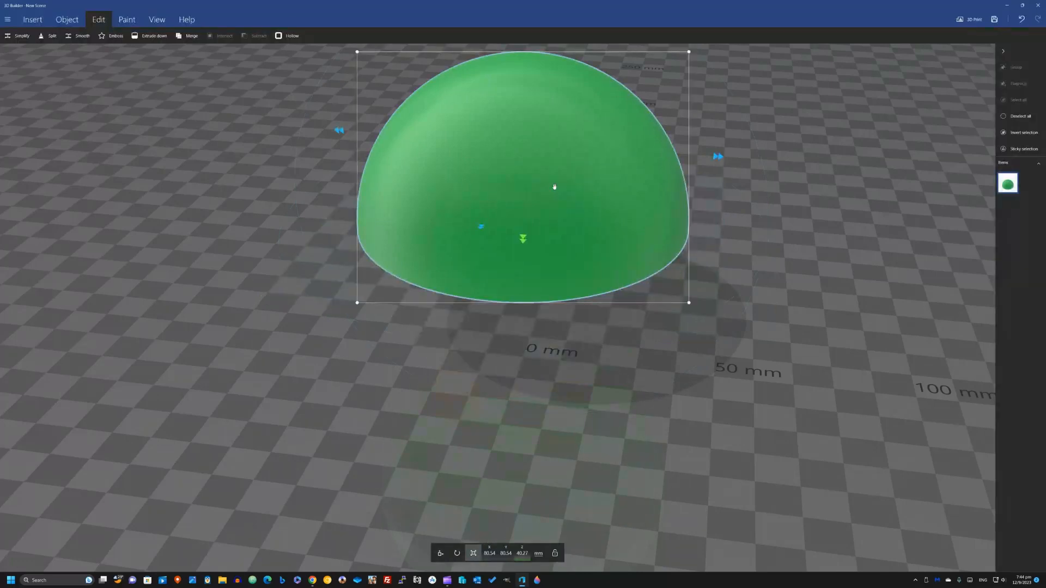
{"action": "left_click", "coordinate": [456, 553]}
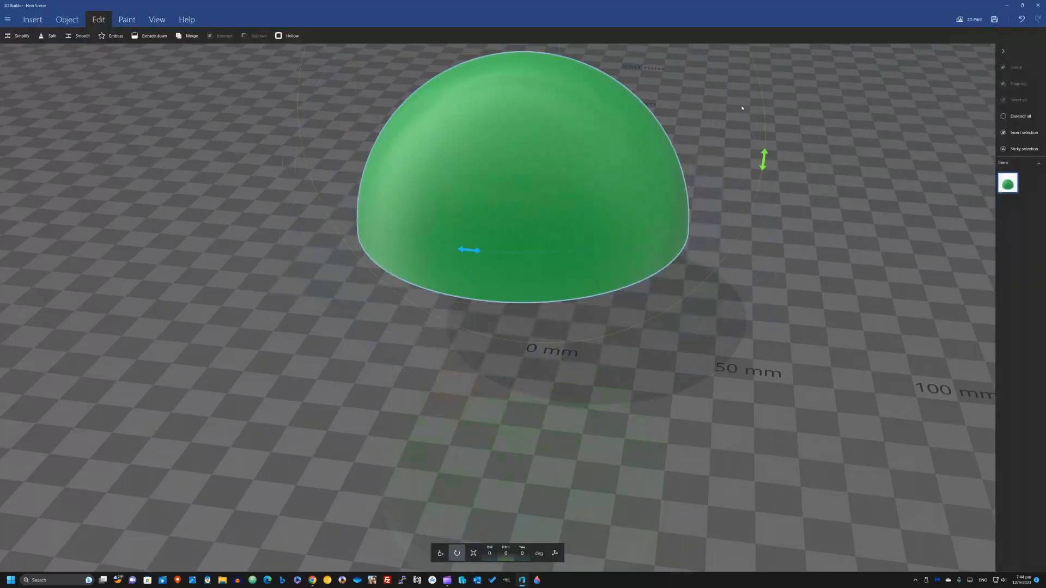
{"action": "left_click_drag", "start_coordinate": [763, 162], "coordinate": [362, 182]}
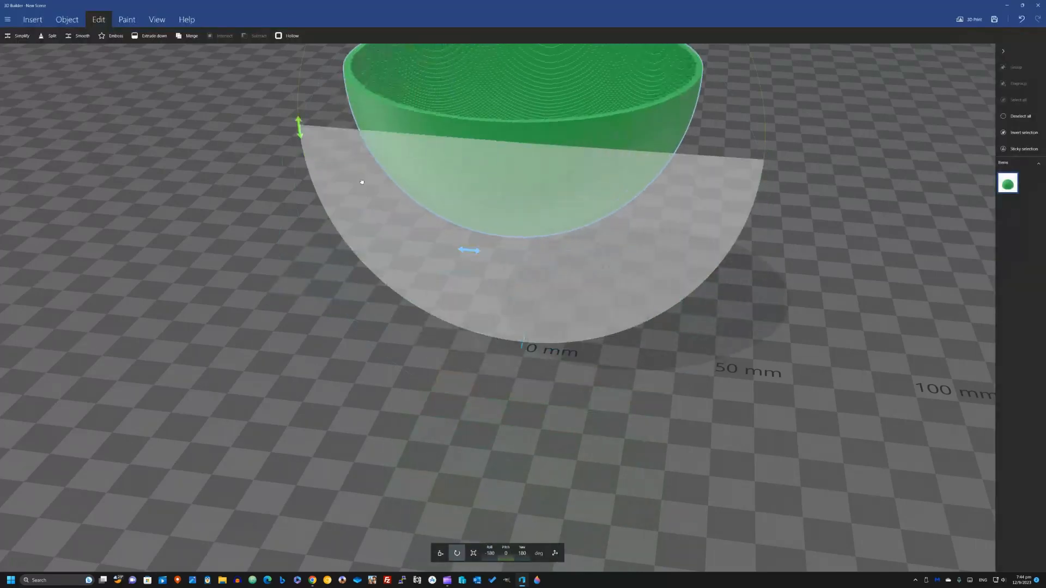
Split the bowl horizontally with the cutting plane offset about 3.6 mm, keeping the bottom part.
{"action": "left_click", "coordinate": [52, 35]}
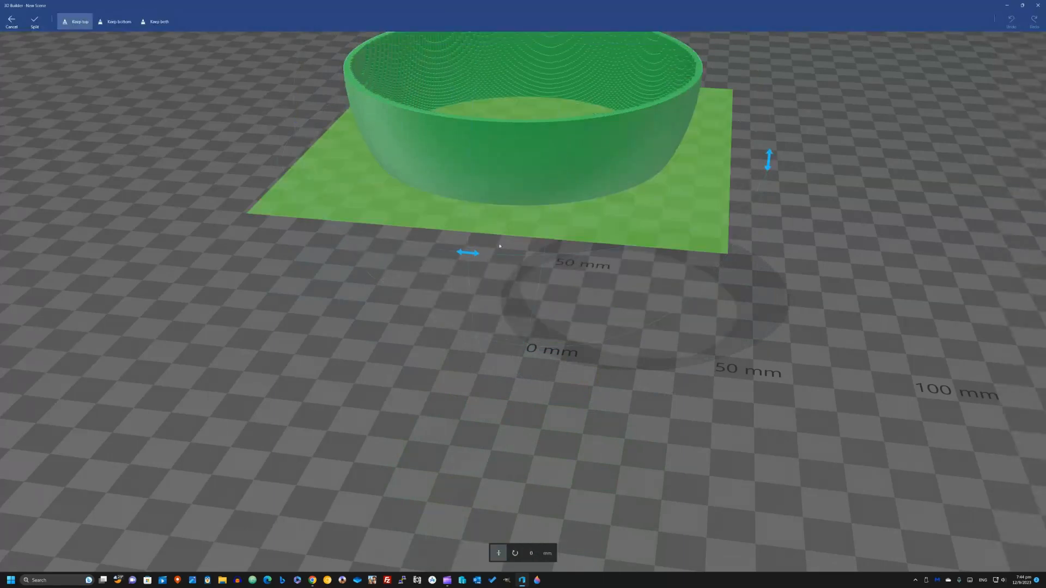
{"action": "left_click", "coordinate": [114, 21]}
{"action": "left_click_drag", "start_coordinate": [543, 216], "coordinate": [574, 240]}
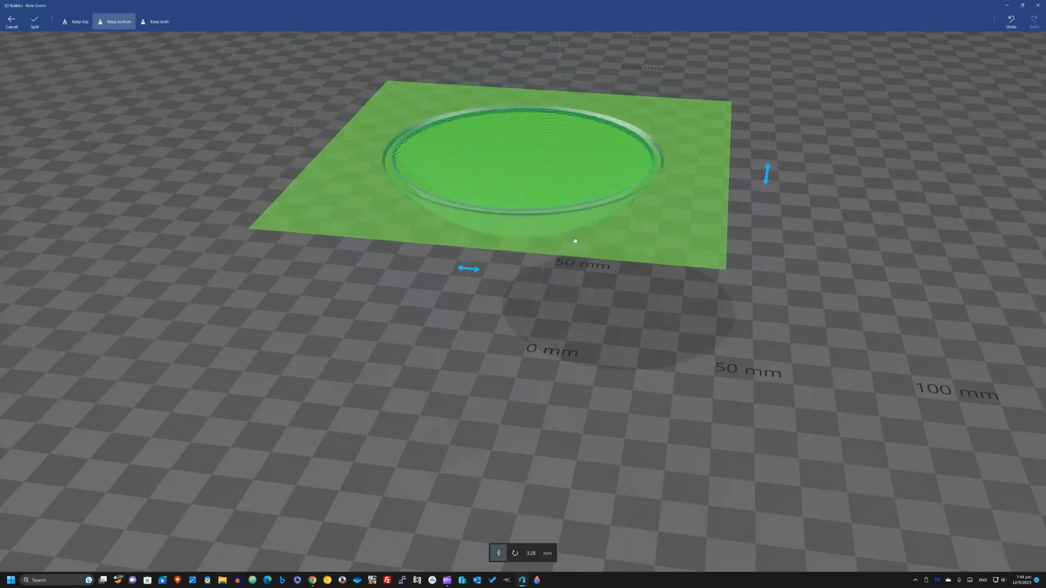
{"action": "left_click", "coordinate": [35, 22]}
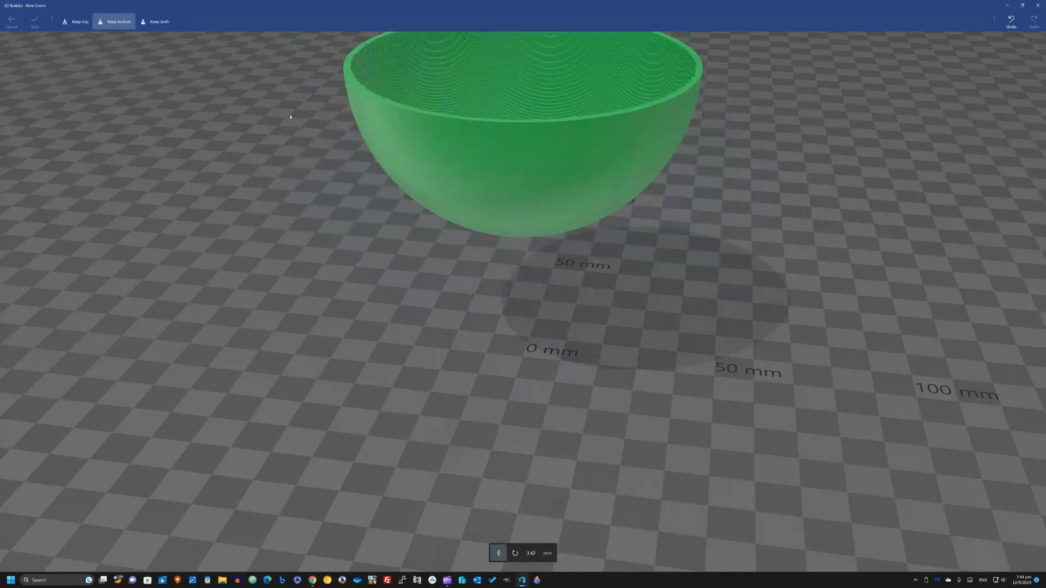
Split the shallow bowl with the cutting plane at an offset of about -2.57 mm, keeping the top part as an open ring.
{"action": "left_click", "coordinate": [48, 36]}
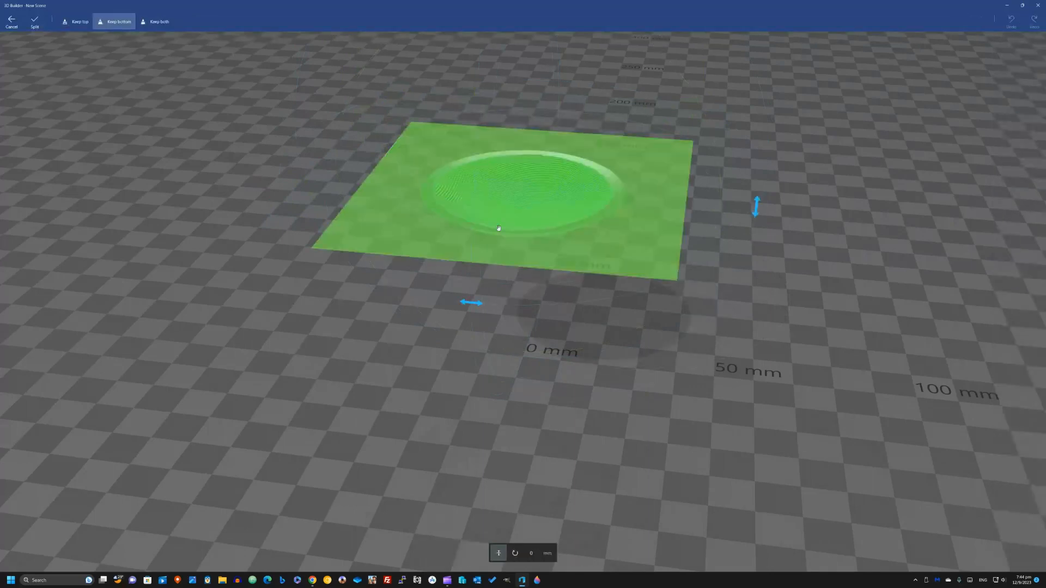
{"action": "left_click", "coordinate": [80, 25]}
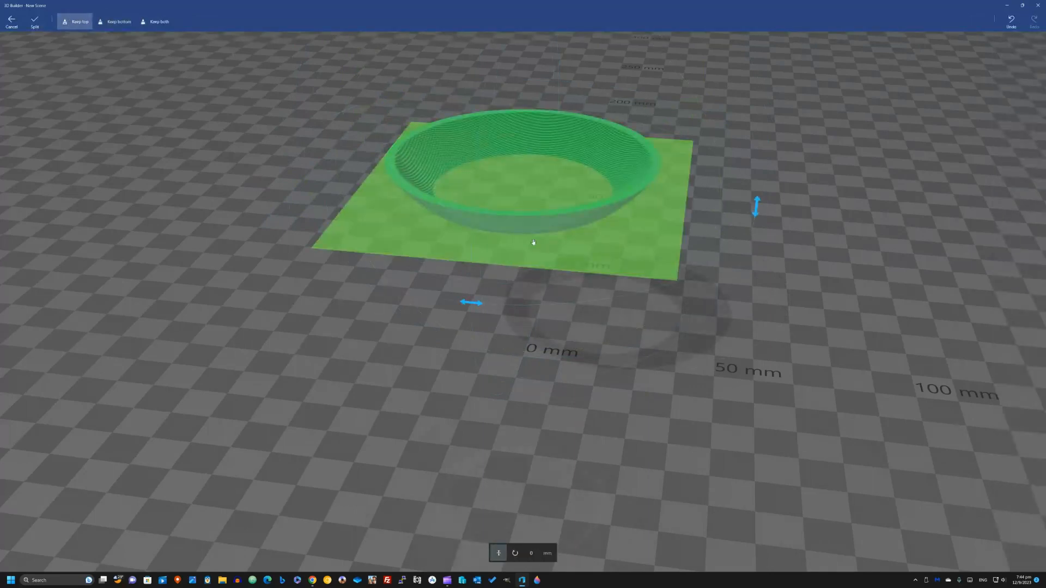
{"action": "left_click_drag", "start_coordinate": [528, 259], "coordinate": [529, 248]}
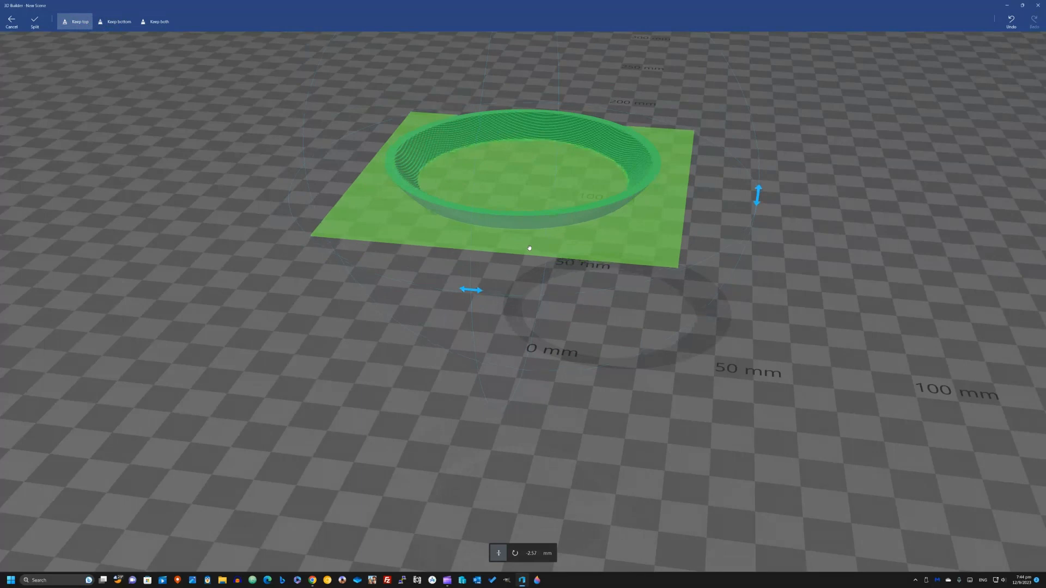
{"action": "left_click", "coordinate": [36, 20]}
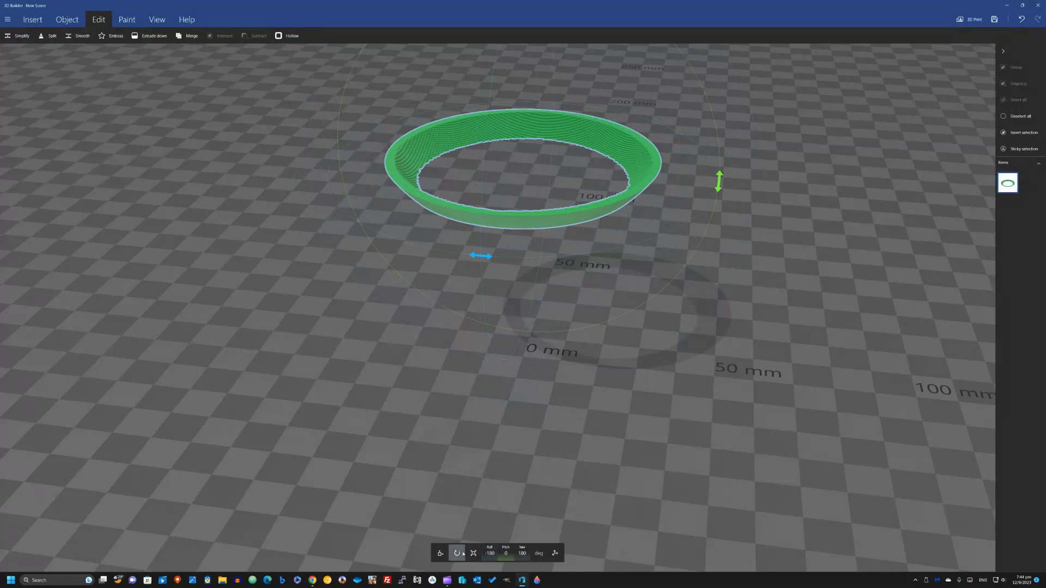
Flatten the ring to a height of about 2.8 mm.
{"action": "right_click_drag", "start_coordinate": [585, 328], "coordinate": [485, 438]}
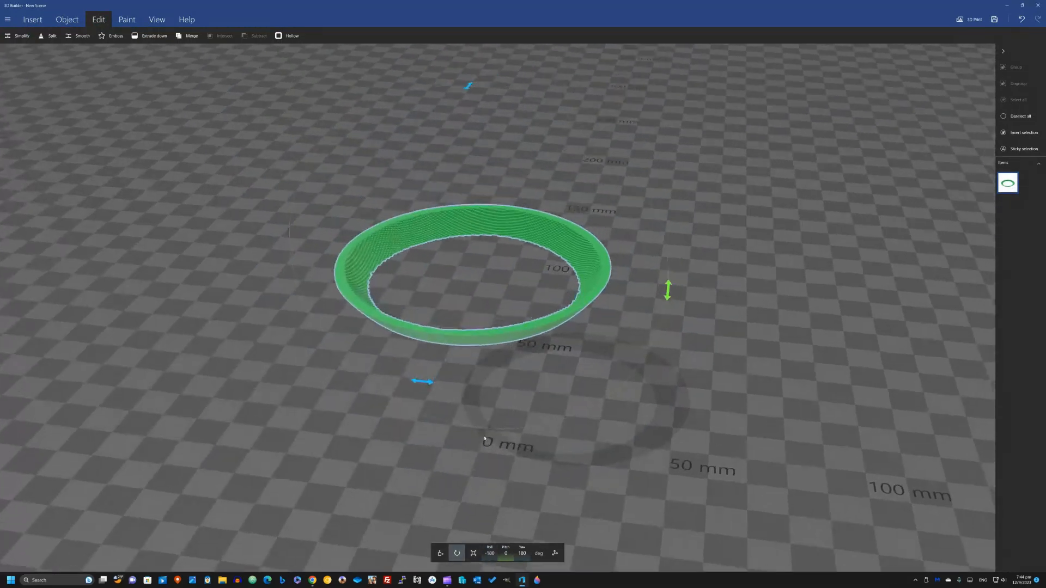
{"action": "left_click", "coordinate": [474, 553]}
{"action": "left_click_drag", "start_coordinate": [473, 240], "coordinate": [473, 253]}
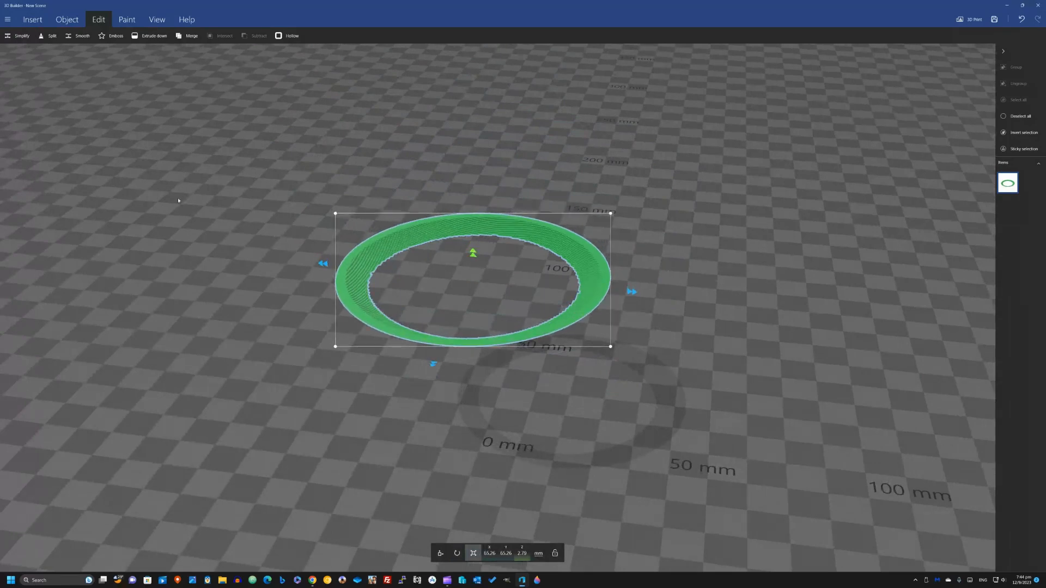
Insert a second sphere beneath the ring and enlarge it uniformly to about 66.8 mm across.
{"action": "left_click", "coordinate": [33, 19]}
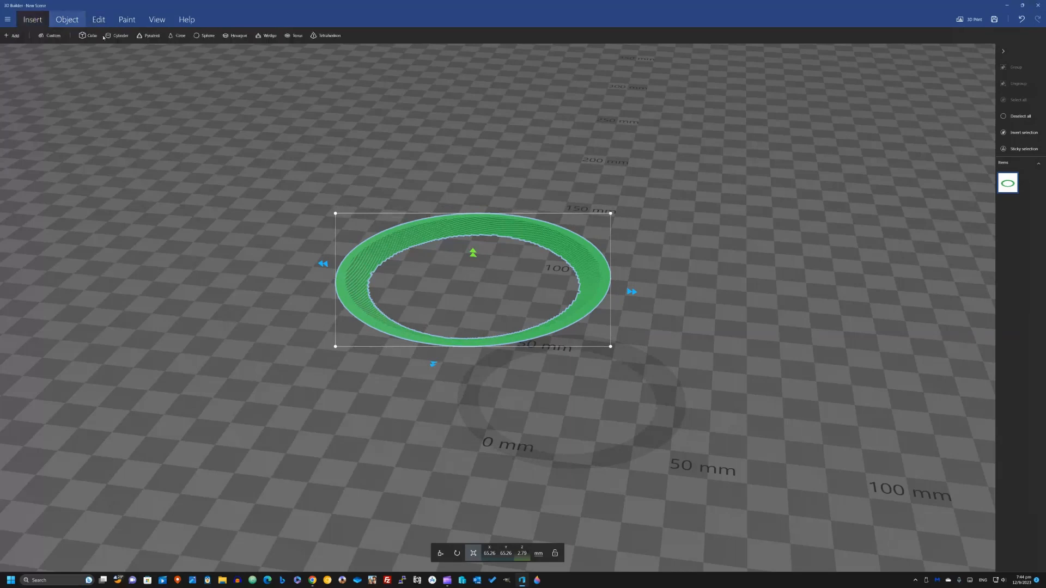
{"action": "left_click", "coordinate": [204, 35]}
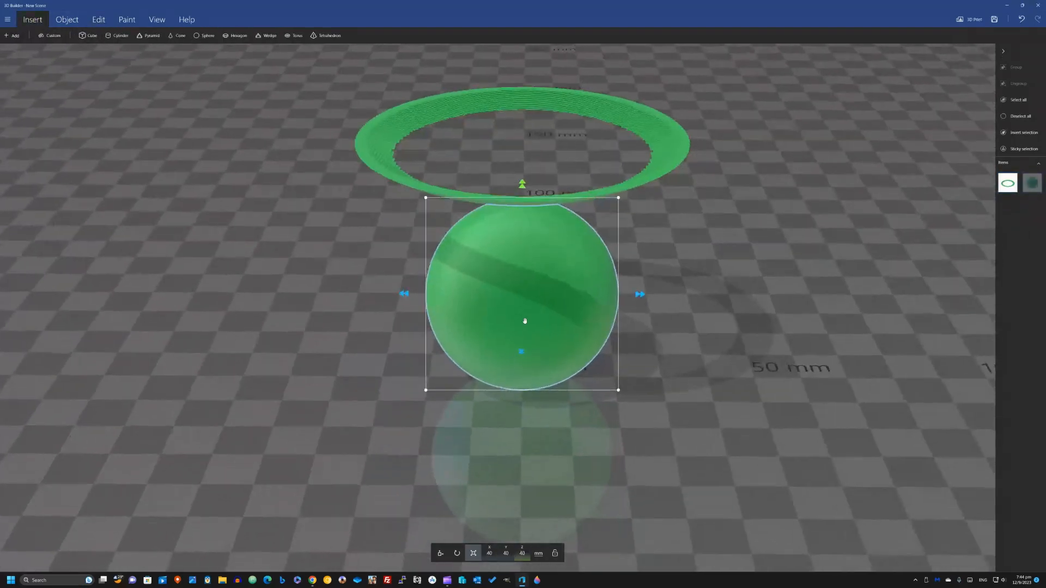
{"action": "left_click_drag", "start_coordinate": [619, 195], "coordinate": [702, 39]}
{"action": "left_click_drag", "start_coordinate": [702, 120], "coordinate": [685, 131]}
Hollow the second sphere with a minimal wall thickness of 1 mm.
{"action": "left_click", "coordinate": [98, 19]}
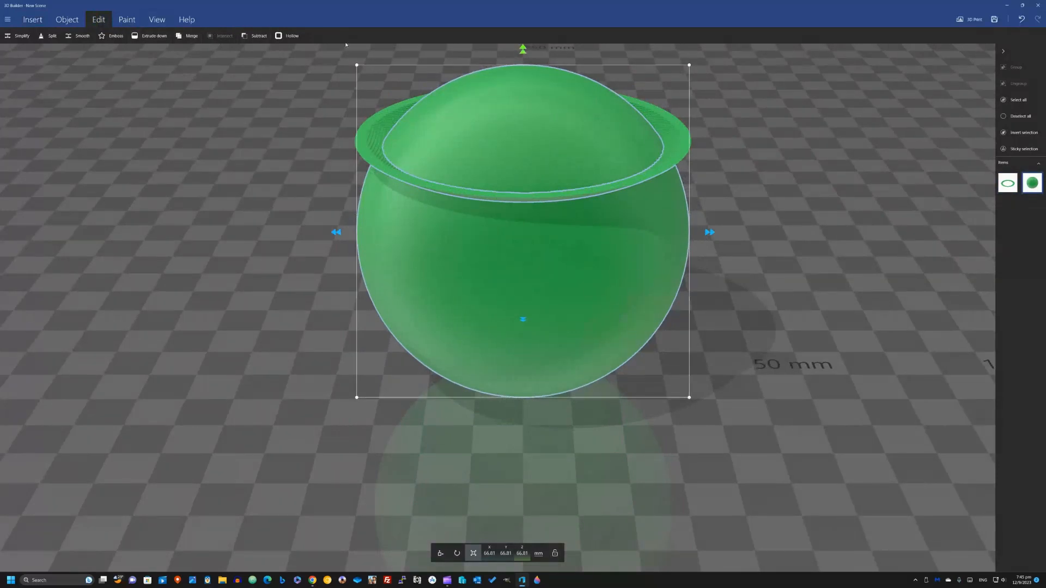
{"action": "left_click", "coordinate": [293, 35]}
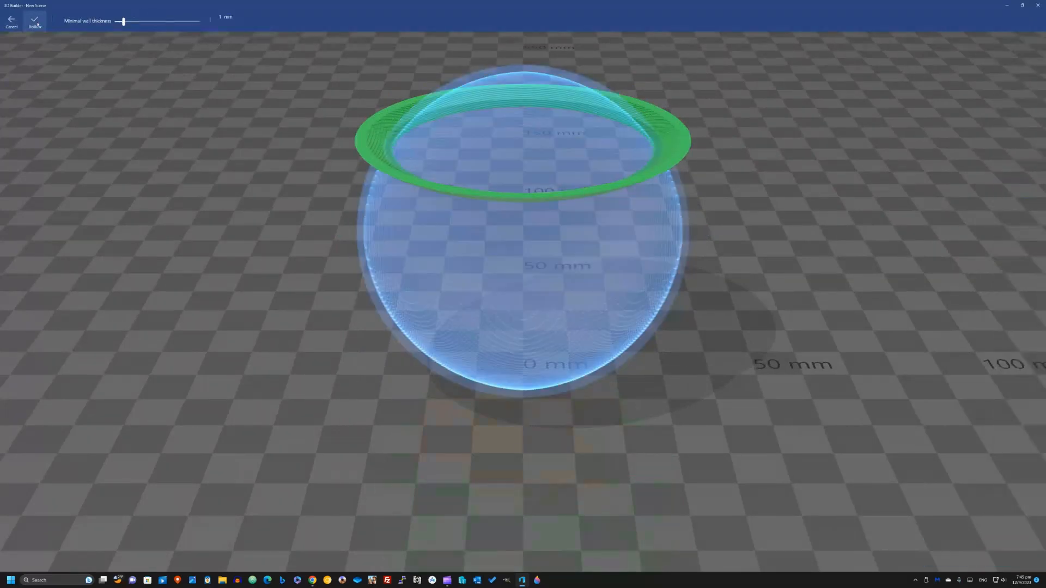
{"action": "left_click", "coordinate": [33, 22]}
Split the second hollow sphere horizontally through its middle, keeping the bottom half.
{"action": "left_click", "coordinate": [49, 36]}
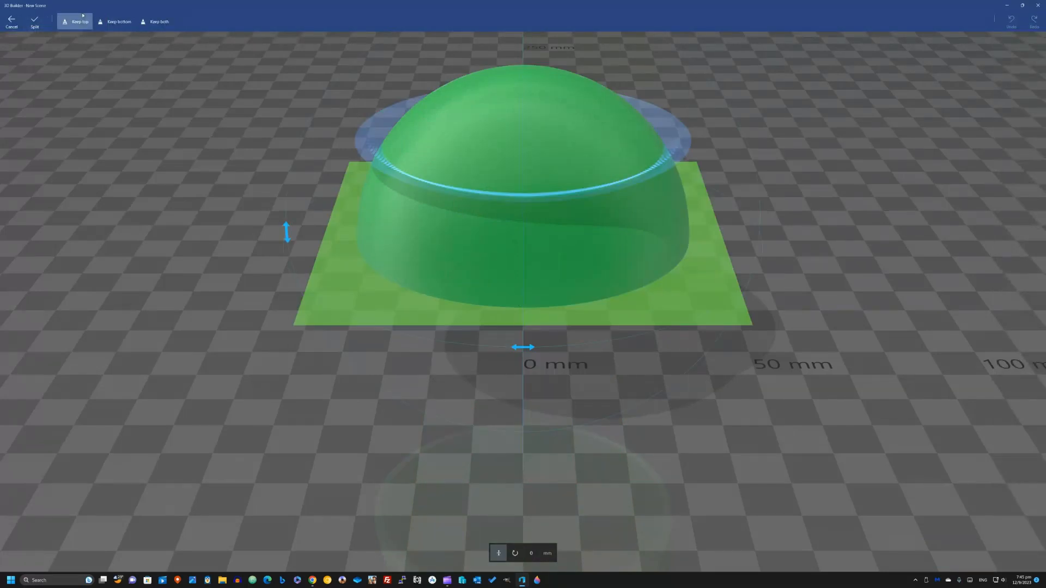
{"action": "left_click", "coordinate": [114, 22]}
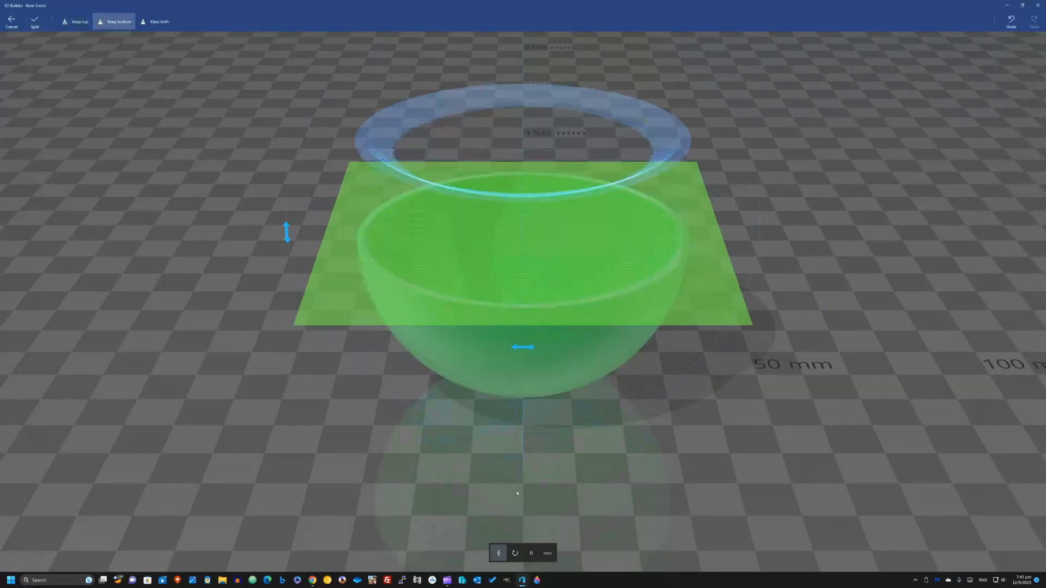
{"action": "left_click", "coordinate": [34, 22]}
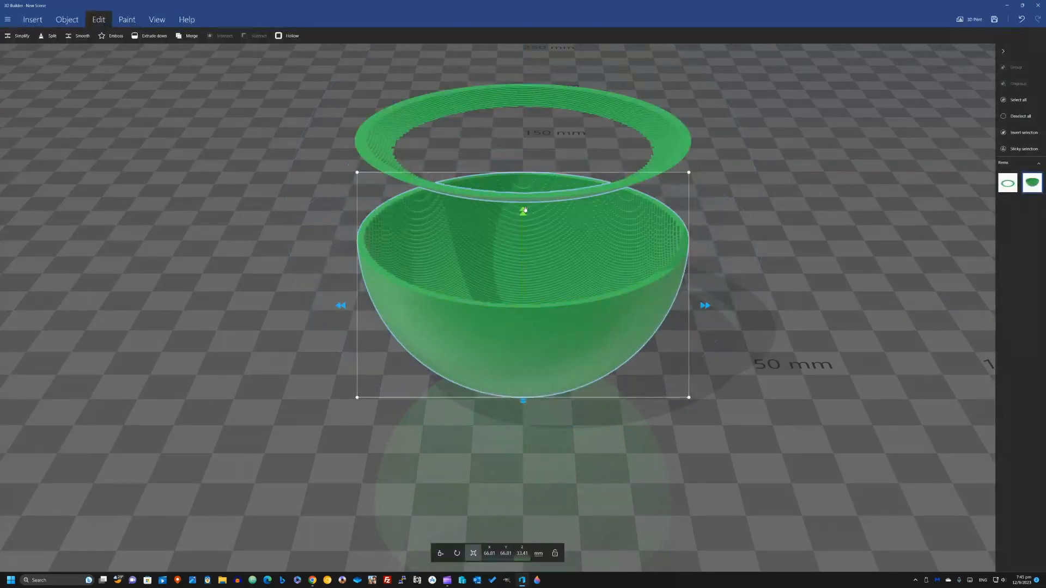
Flatten the lower bowl to about 10.6 mm high and split it at mid-height, keeping the top part as a ring.
{"action": "left_click_drag", "start_coordinate": [523, 211], "coordinate": [515, 311]}
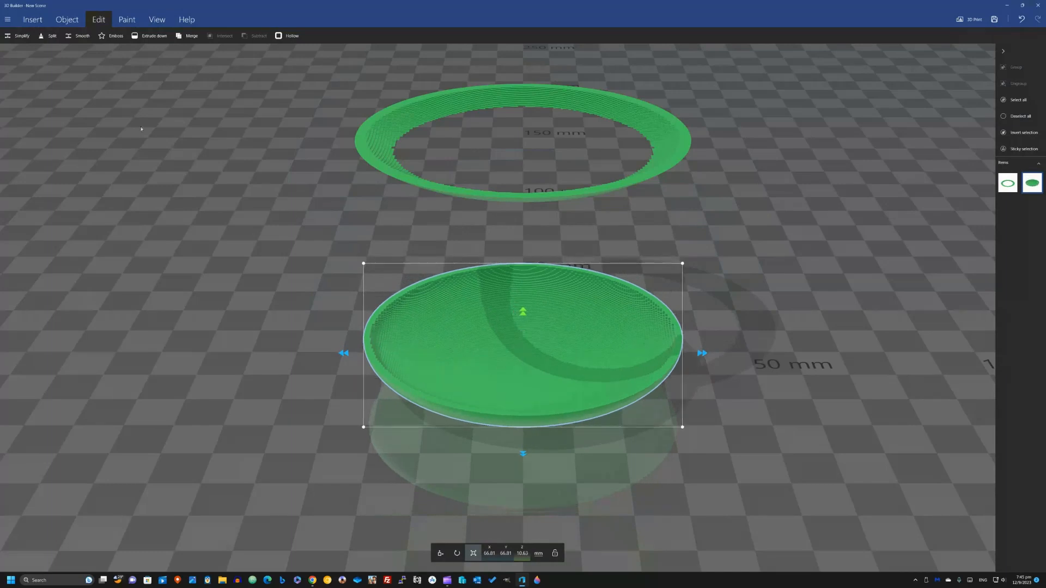
{"action": "left_click", "coordinate": [49, 35]}
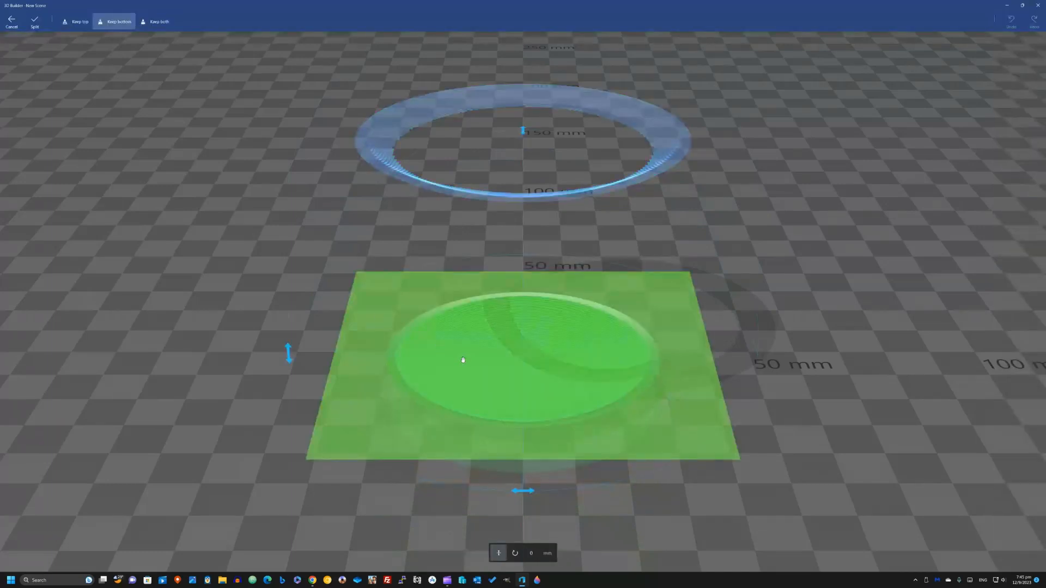
{"action": "left_click", "coordinate": [75, 22]}
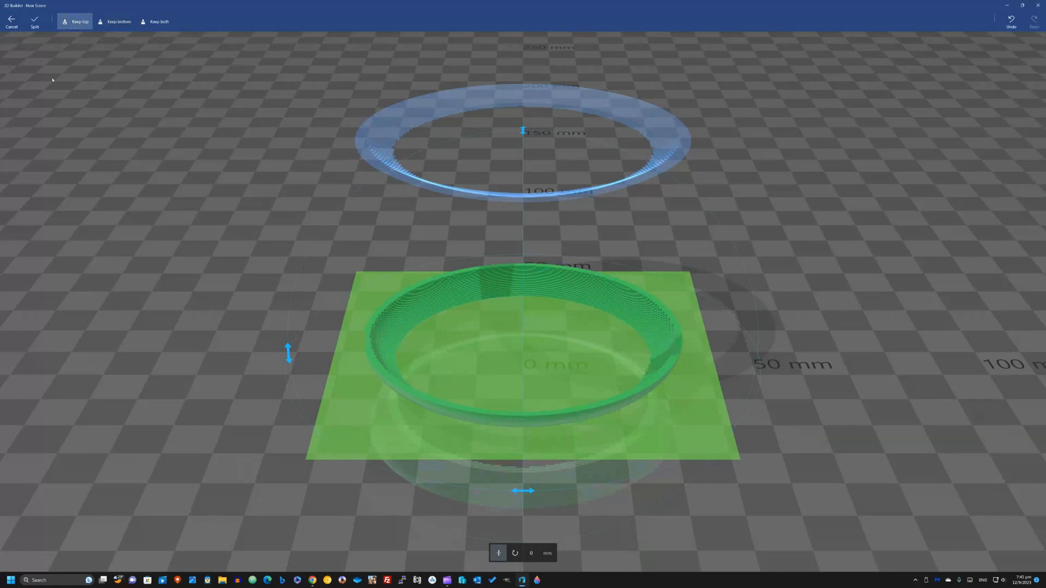
{"action": "left_click", "coordinate": [35, 22]}
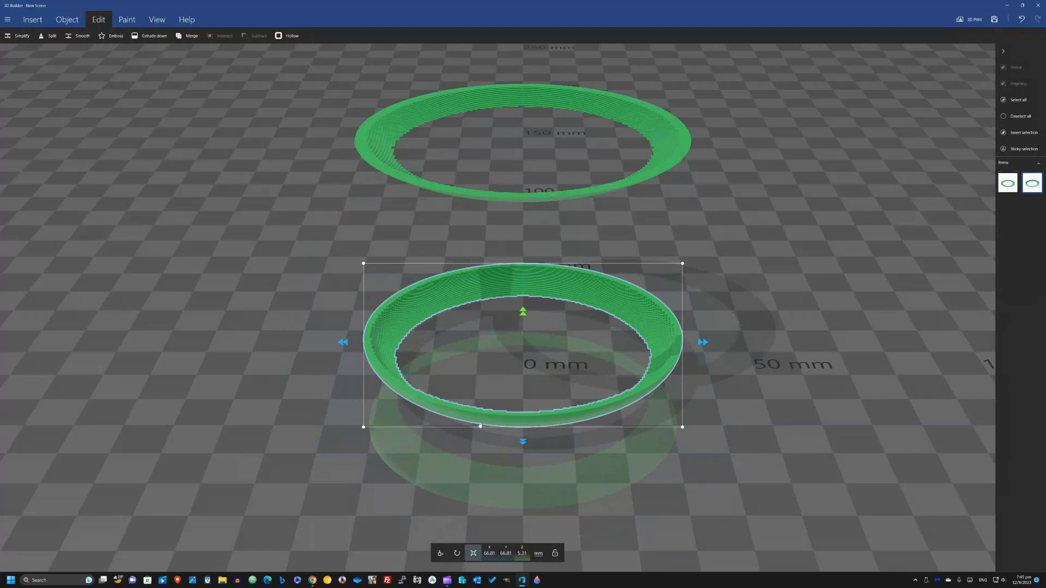
Raise the second ring to the level of the first and scale it down uniformly to about 55.1 mm across.
{"action": "left_click_drag", "start_coordinate": [478, 427], "coordinate": [480, 202]}
{"action": "left_click_drag", "start_coordinate": [349, 81], "coordinate": [366, 95]}
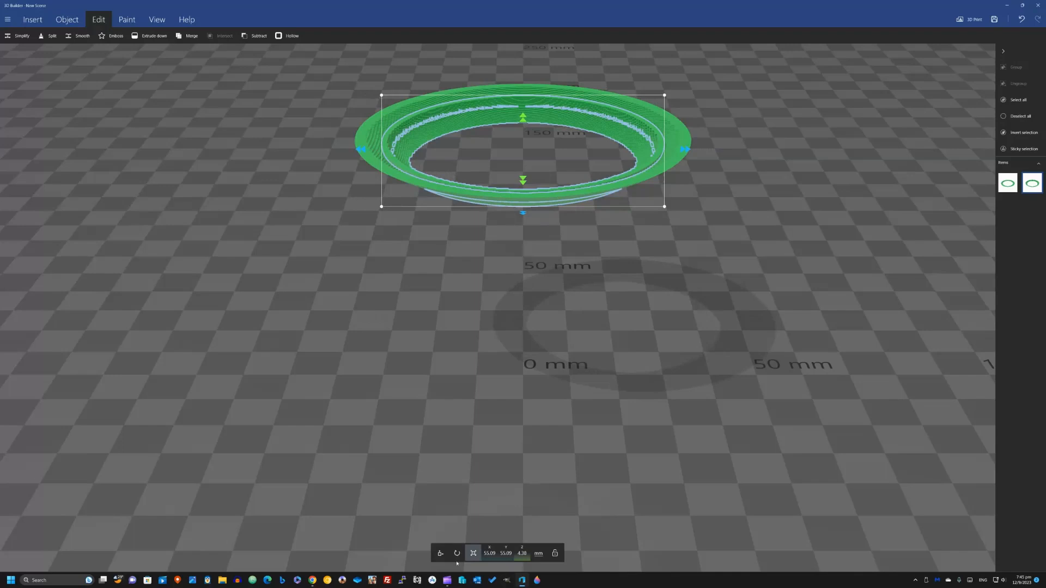
Lower the smaller ring to a Z position of about 49.4 mm so it sits against the underside of the larger ring.
{"action": "left_click", "coordinate": [440, 554]}
{"action": "left_click_drag", "start_coordinate": [524, 113], "coordinate": [524, 118]}
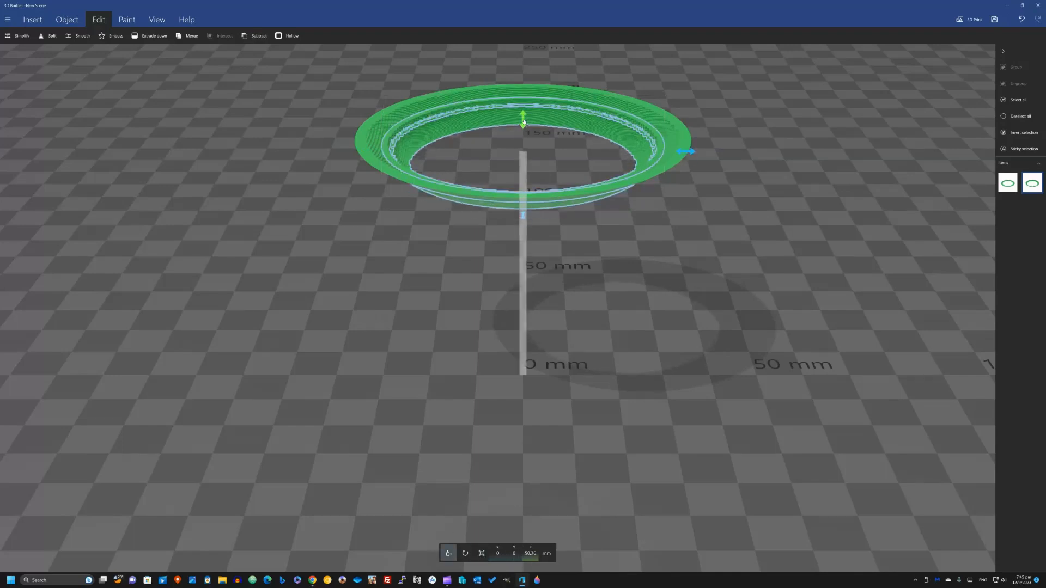
{"action": "left_click_drag", "start_coordinate": [558, 250], "coordinate": [476, 354]}
{"action": "left_click_drag", "start_coordinate": [421, 251], "coordinate": [422, 259]}
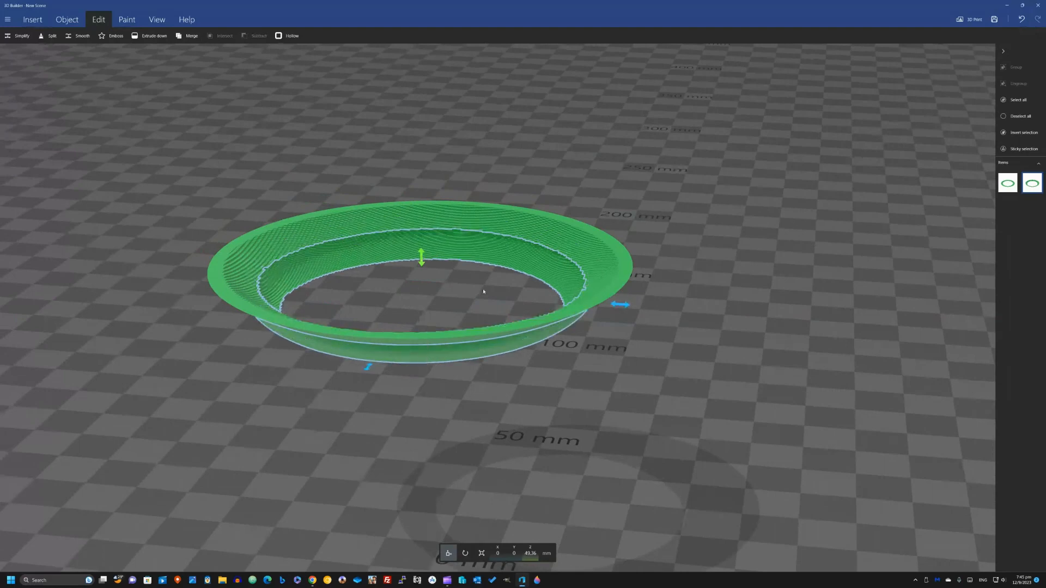
Scale the smaller ring down uniformly to about 53.2 mm across so it fits under the larger ring.
{"action": "left_click_drag", "start_coordinate": [479, 403], "coordinate": [487, 313]}
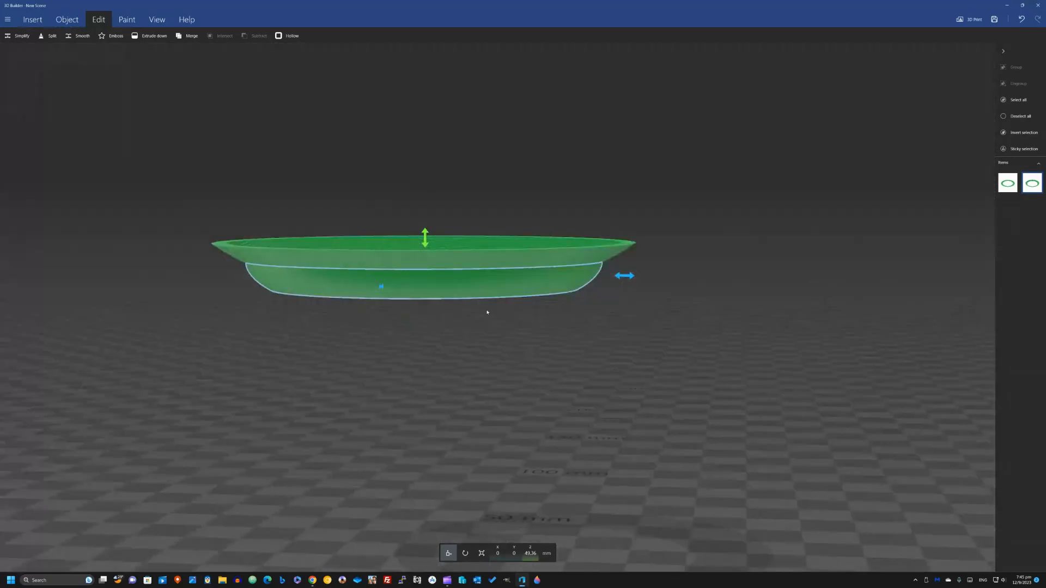
{"action": "left_click", "coordinate": [481, 553]}
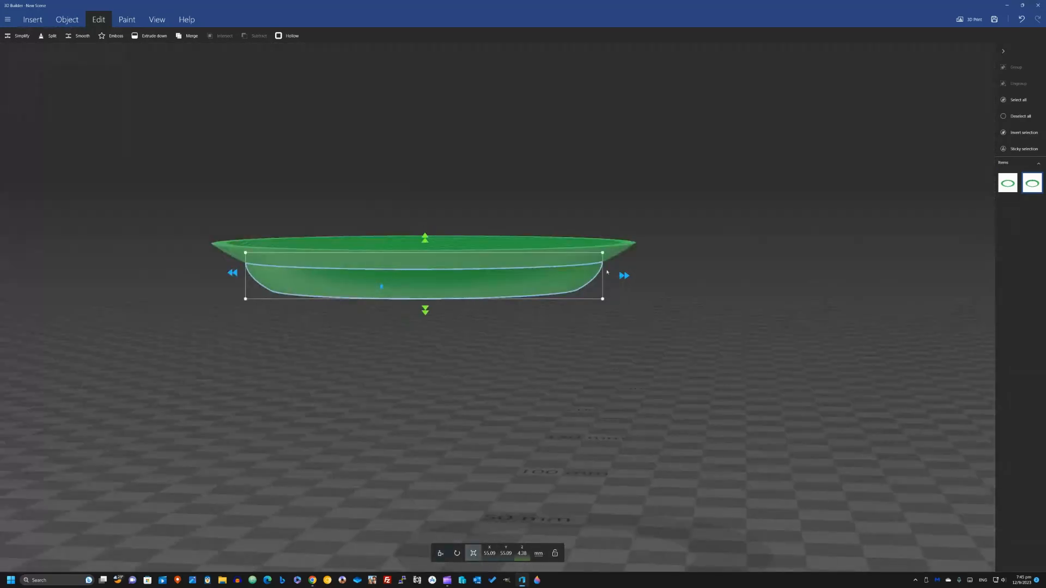
{"action": "left_click_drag", "start_coordinate": [601, 298], "coordinate": [595, 297]}
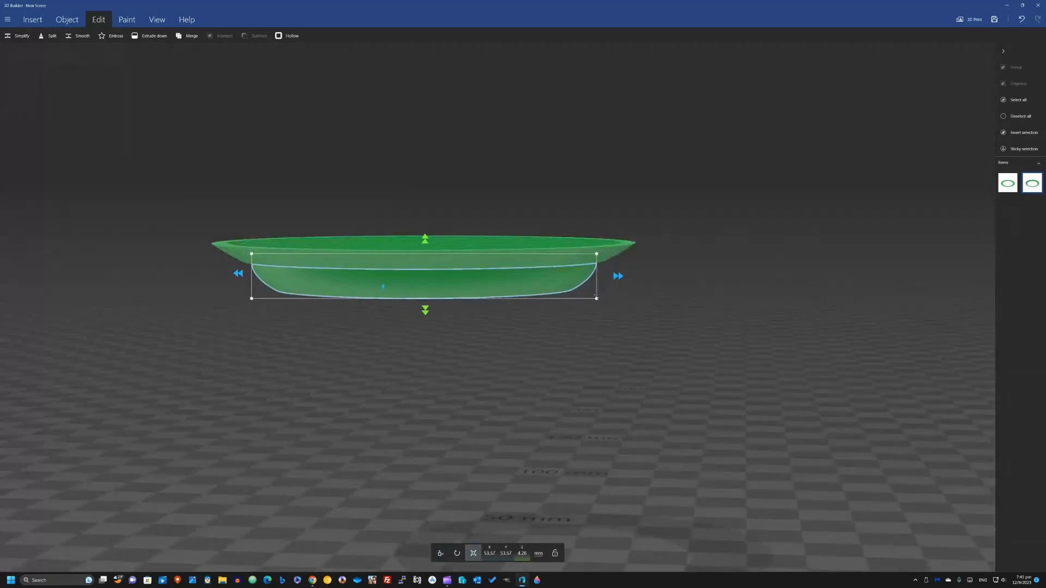
{"action": "left_click_drag", "start_coordinate": [555, 353], "coordinate": [552, 417]}
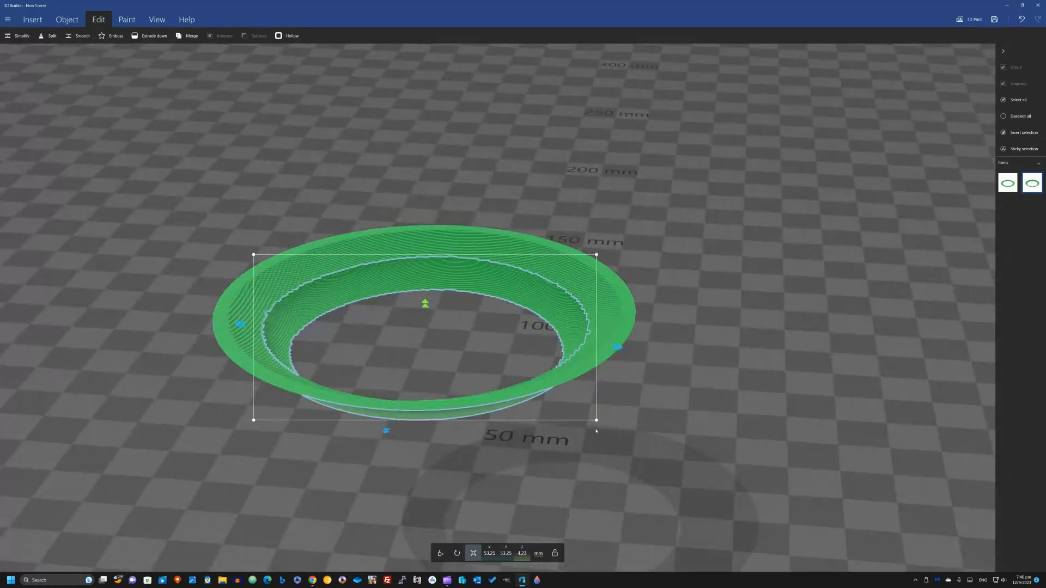
{"action": "left_click_drag", "start_coordinate": [594, 419], "coordinate": [583, 395]}
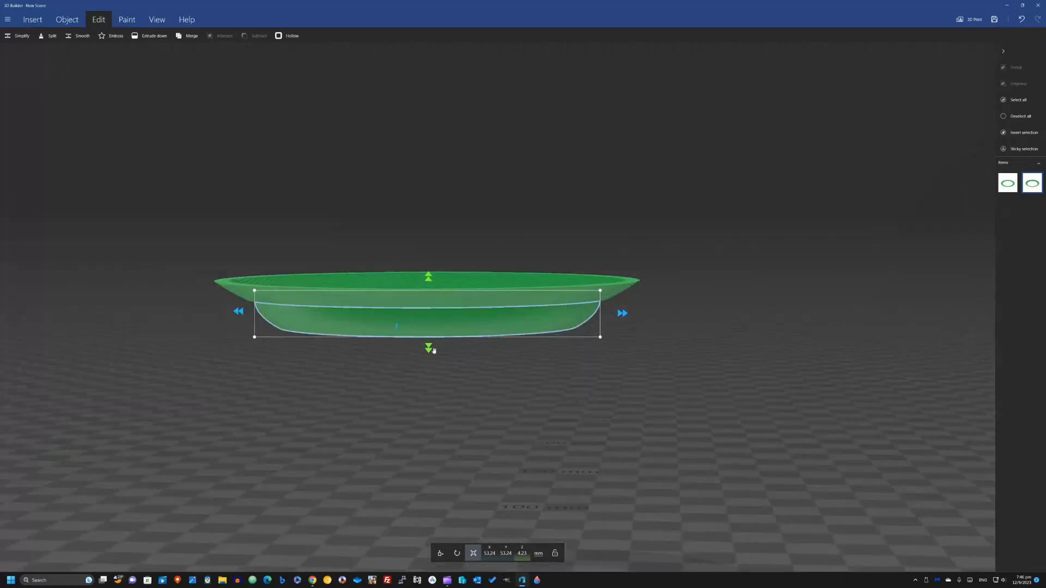
{"action": "left_click_drag", "start_coordinate": [431, 387], "coordinate": [457, 400]}
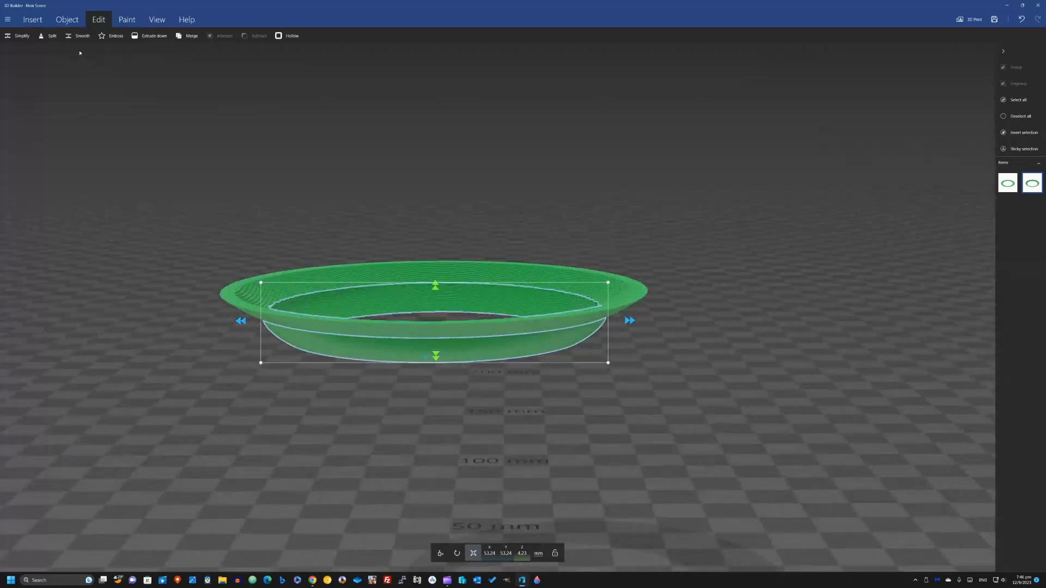
Insert a cylinder in the middle of the rings and scale it up uniformly to about 46.7 mm across.
{"action": "left_click", "coordinate": [33, 19]}
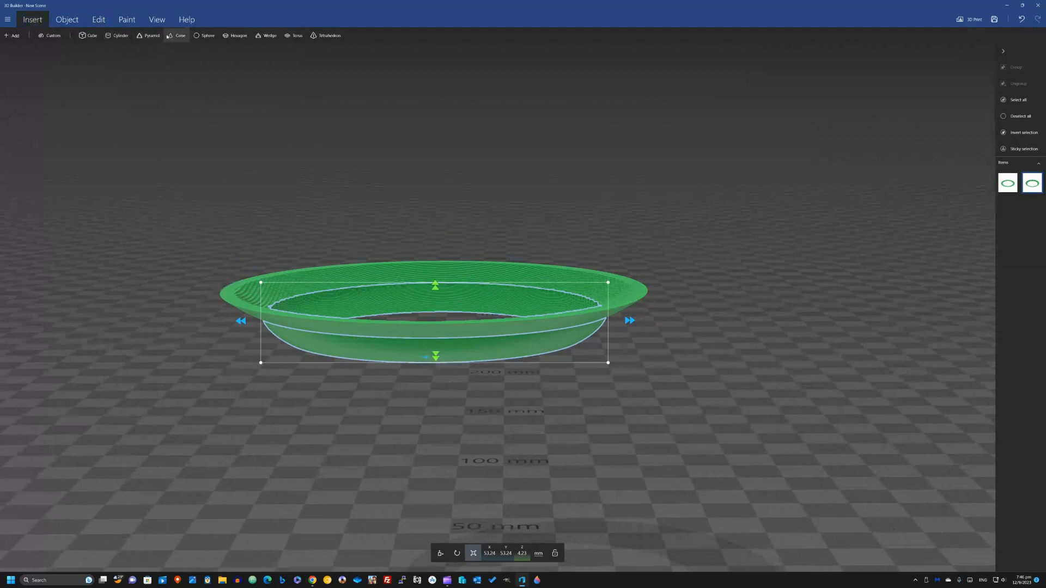
{"action": "left_click", "coordinate": [117, 35]}
{"action": "left_click_drag", "start_coordinate": [532, 283], "coordinate": [530, 240]}
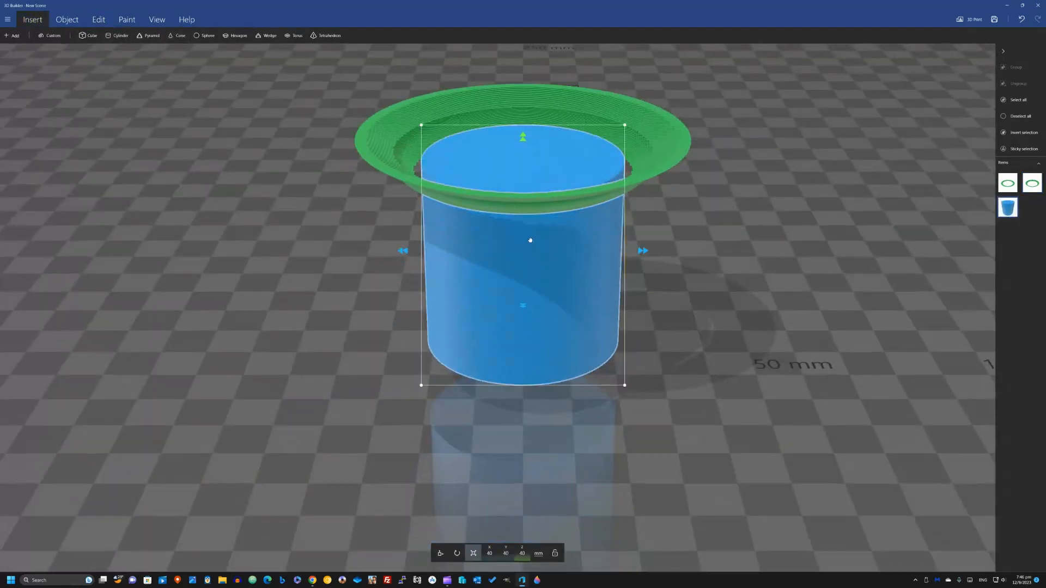
{"action": "left_click_drag", "start_coordinate": [627, 389], "coordinate": [646, 402]}
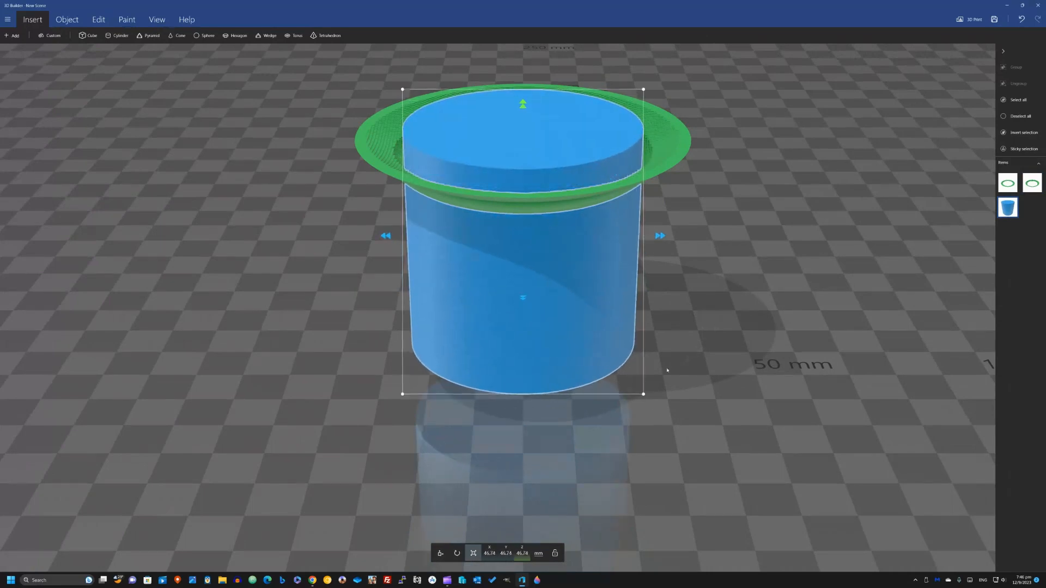
{"action": "mouse_move", "coordinate": [677, 272]}
{"action": "left_mouse_down"}
{"action": "mouse_move", "coordinate": [684, 369]}
{"action": "mouse_move", "coordinate": [688, 269]}
{"action": "left_mouse_up"}
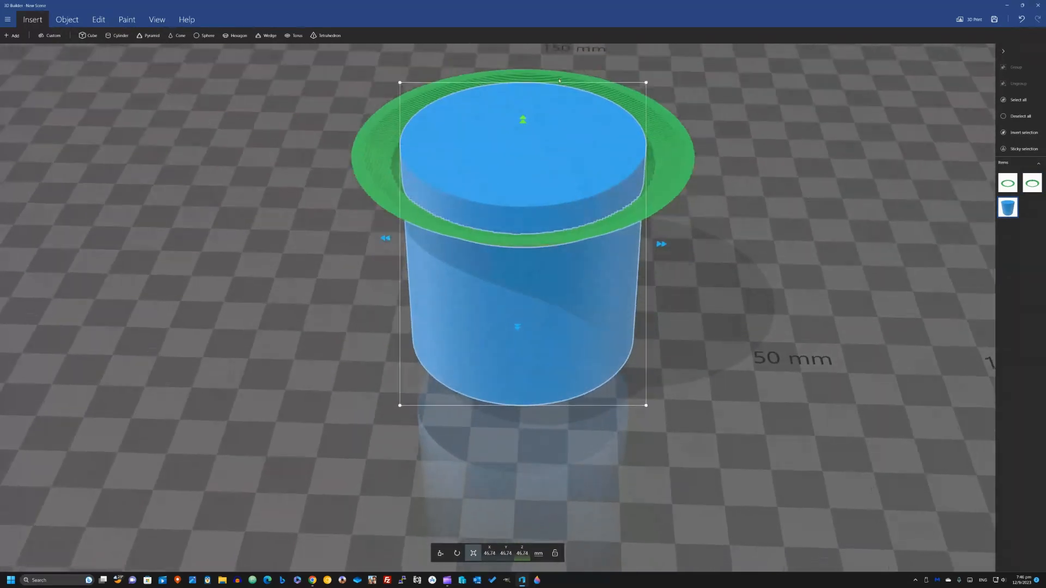
Flatten the cylinder from both ends into a disc about 0.11 mm thick at the underside of the lower ring.
{"action": "left_click_drag", "start_coordinate": [522, 118], "coordinate": [536, 160]}
{"action": "left_click_drag", "start_coordinate": [315, 371], "coordinate": [361, 300]}
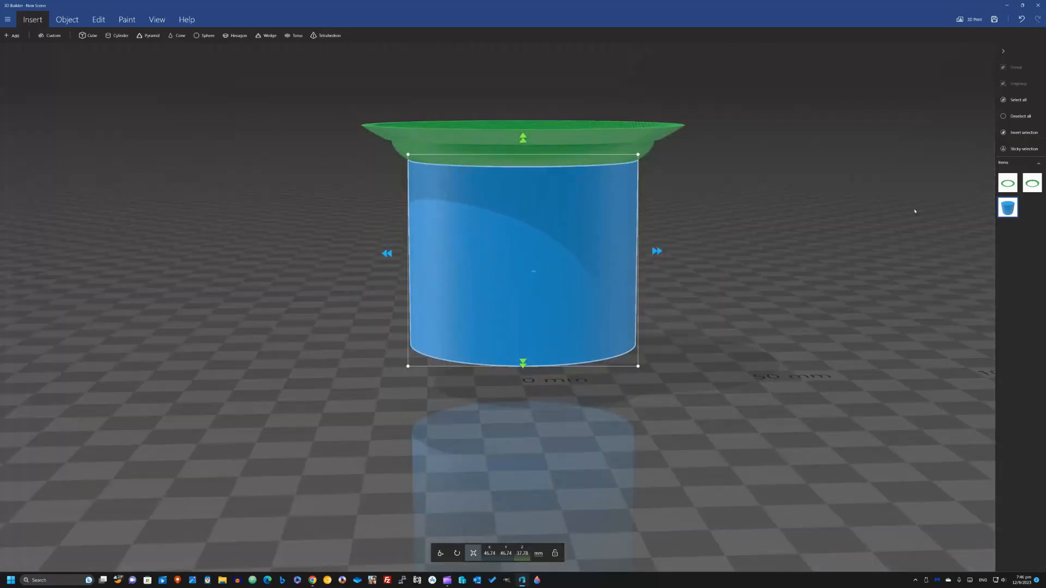
{"action": "left_click_drag", "start_coordinate": [526, 365], "coordinate": [548, 184]}
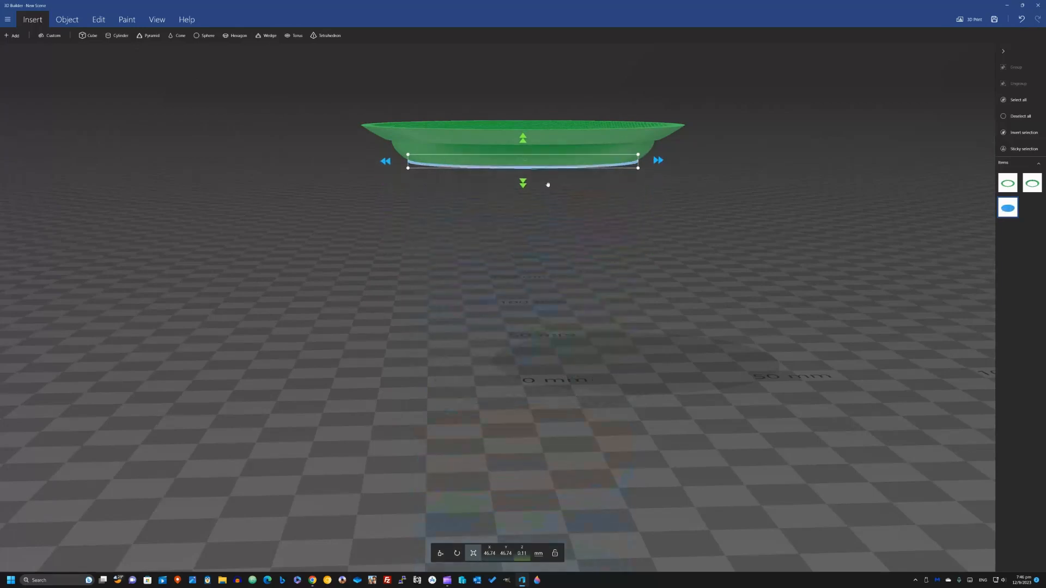
{"action": "left_click_drag", "start_coordinate": [663, 245], "coordinate": [649, 268]}
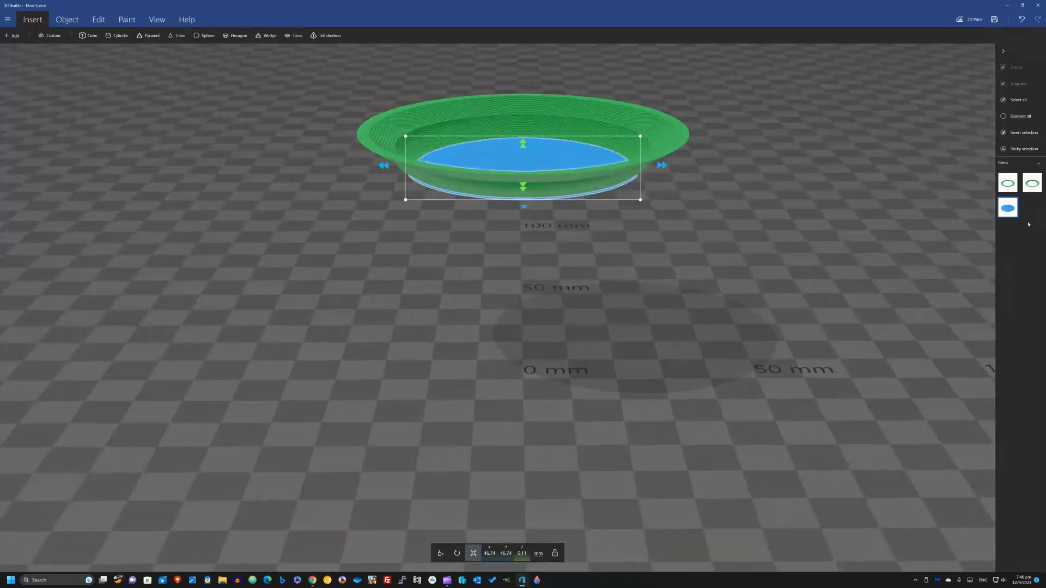
Duplicate the thin disc beside the plate, thicken it into a cylinder and scale it to about 34.2 mm across and 11.85 mm high.
{"action": "key", "text": "ctrl+d"}
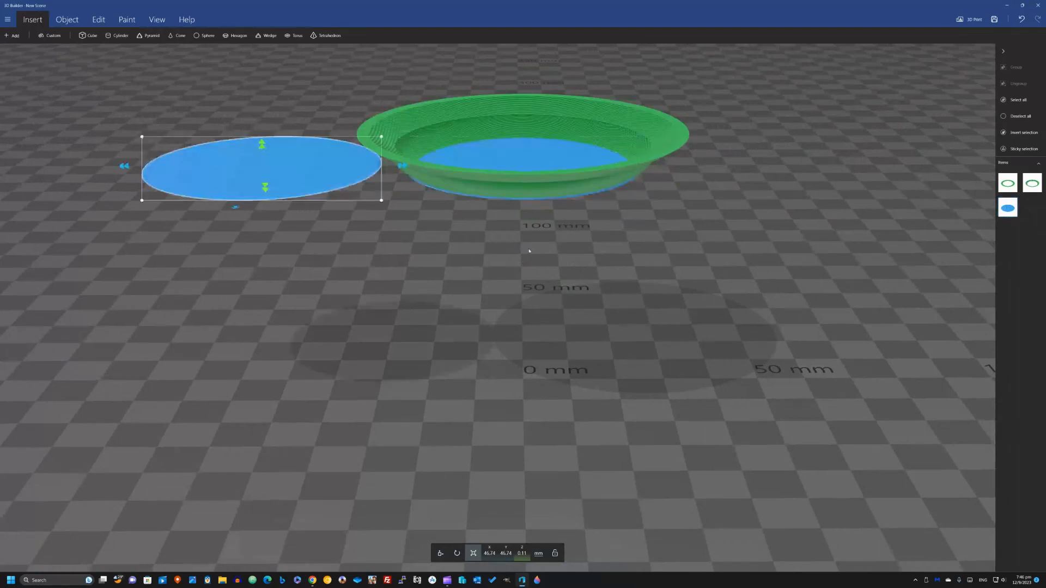
{"action": "left_click_drag", "start_coordinate": [265, 187], "coordinate": [279, 284]}
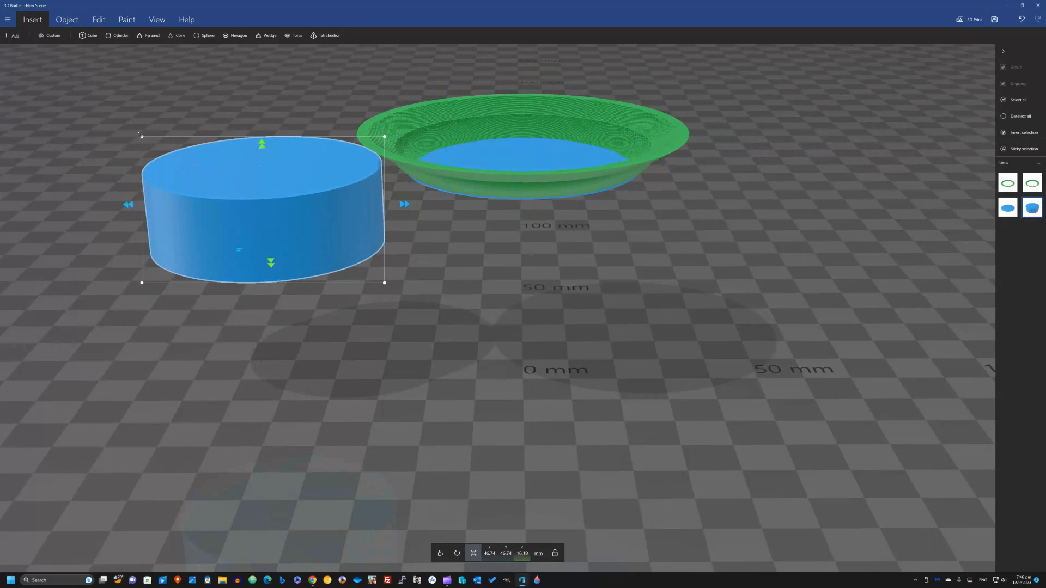
{"action": "left_click_drag", "start_coordinate": [138, 133], "coordinate": [189, 169]}
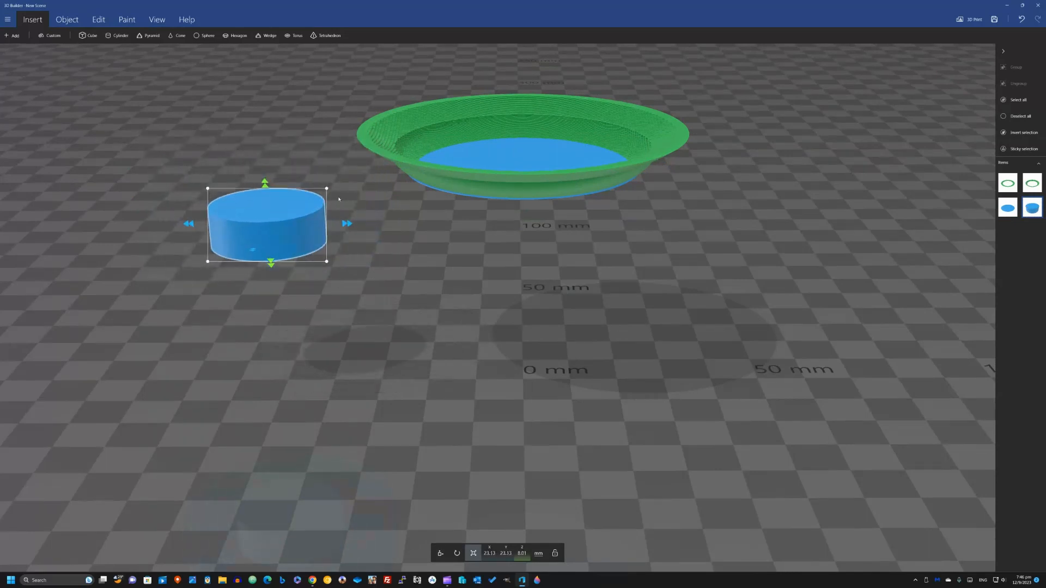
{"action": "left_click_drag", "start_coordinate": [327, 189], "coordinate": [350, 176]}
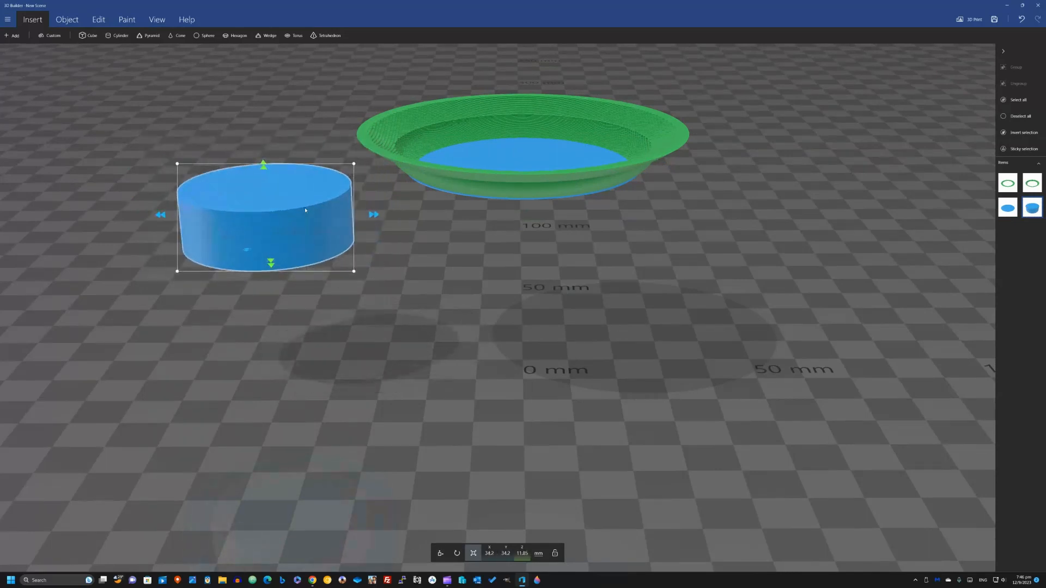
Duplicate the small cylinder, place the copy inside the original, and size it to about 29 mm across and 13 mm high.
{"action": "key", "text": "ctrl+d"}
{"action": "left_click_drag", "start_coordinate": [96, 231], "coordinate": [297, 231]}
{"action": "left_click_drag", "start_coordinate": [354, 272], "coordinate": [340, 262]}
{"action": "left_click_drag", "start_coordinate": [268, 183], "coordinate": [267, 164]}
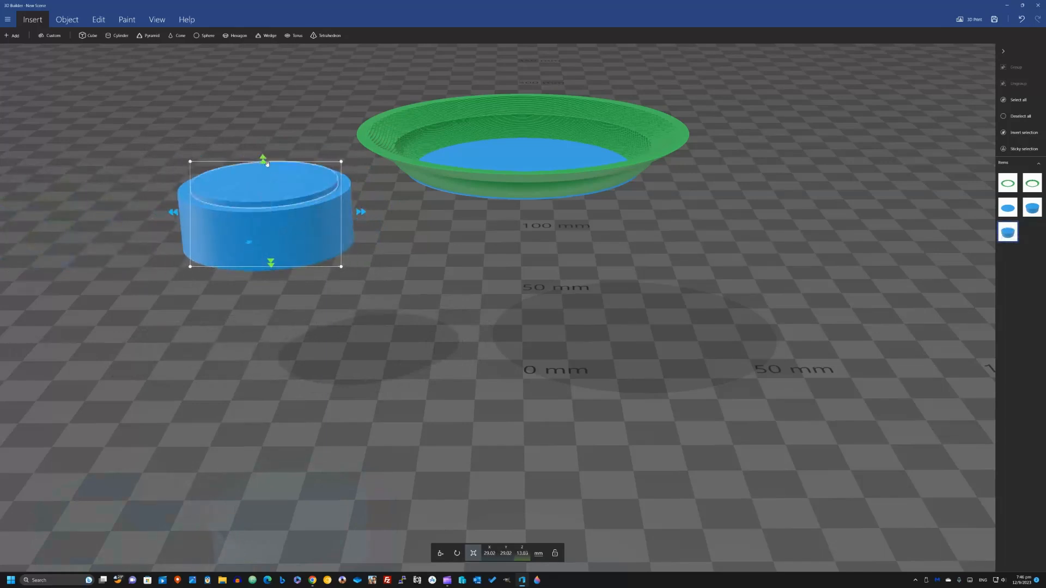
Subtract the inner cylinder from the outer one and flatten the recessed result to about 1.26 mm high.
{"action": "left_click", "coordinate": [98, 19]}
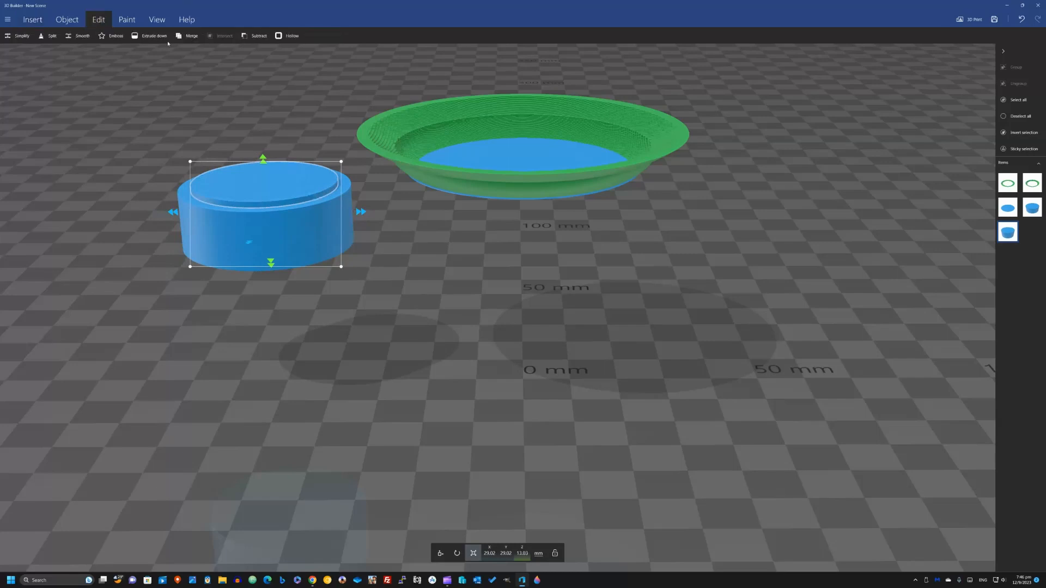
{"action": "left_click", "coordinate": [255, 35]}
{"action": "left_click_drag", "start_coordinate": [268, 172], "coordinate": [267, 215]}
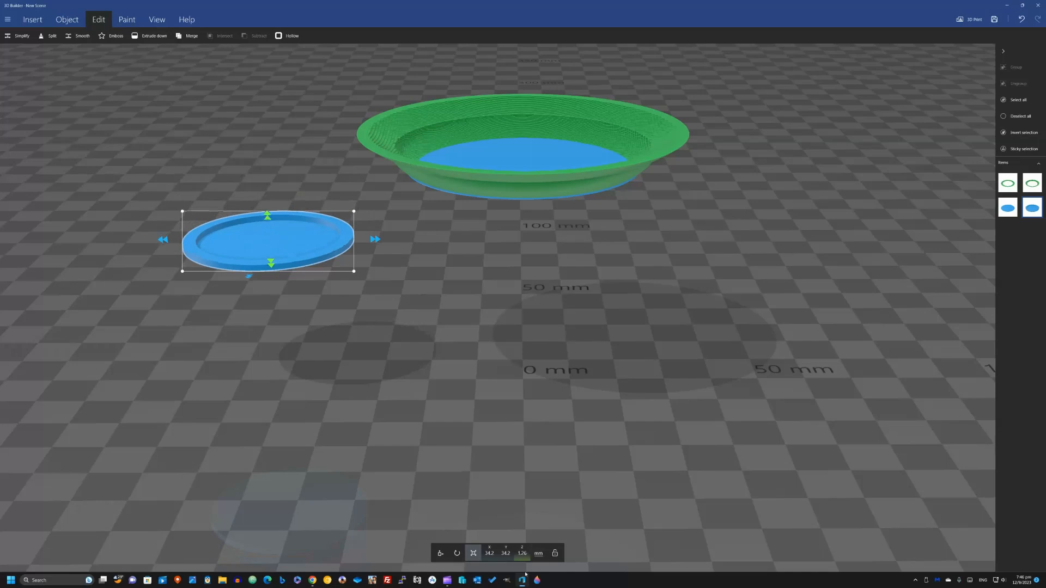
Turn the recessed disc upside down by 180 degrees and move it beneath the plate.
{"action": "left_click", "coordinate": [457, 552]}
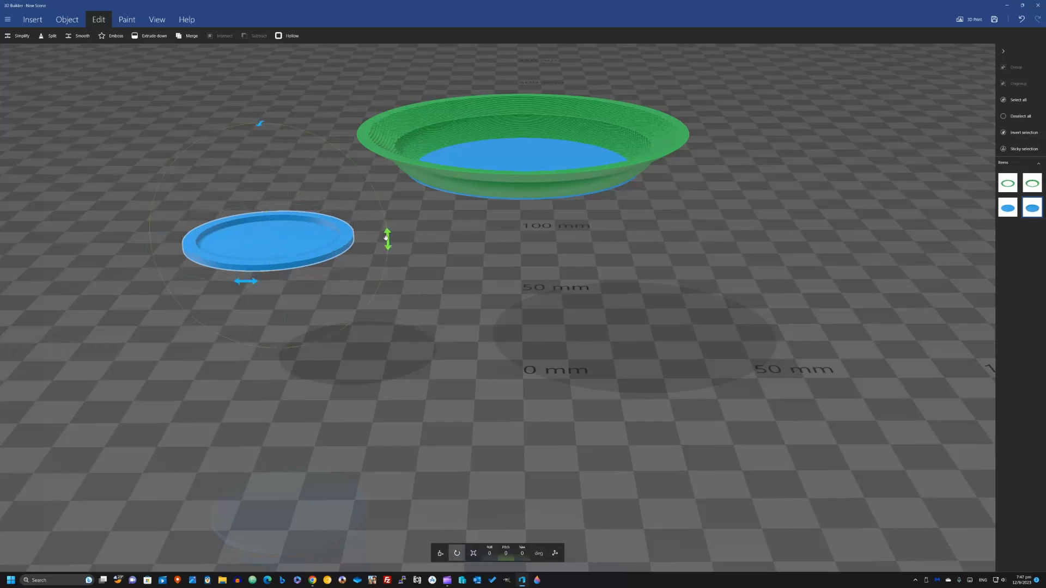
{"action": "left_click_drag", "start_coordinate": [385, 236], "coordinate": [248, 249]}
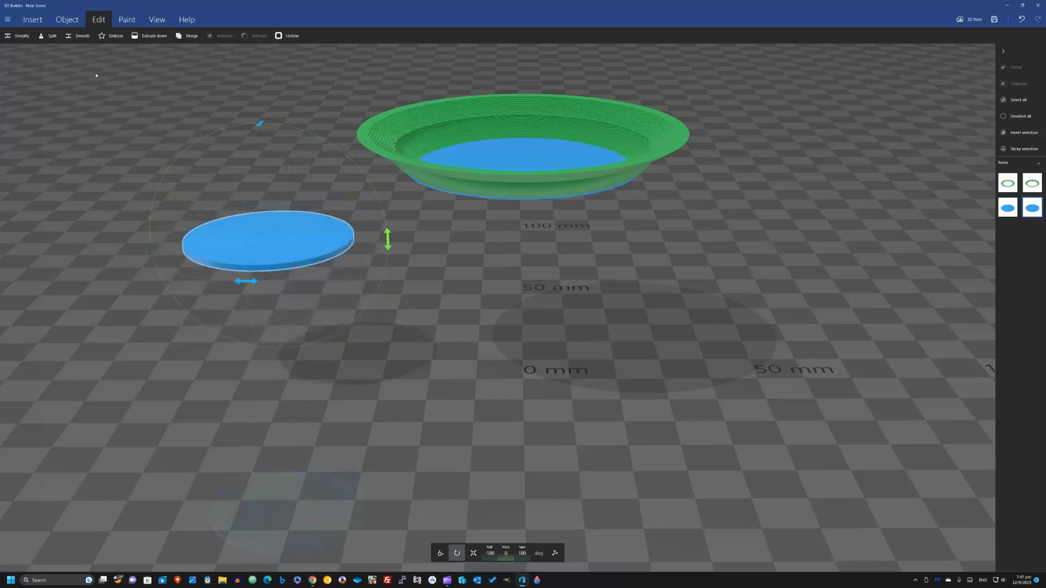
{"action": "left_click_drag", "start_coordinate": [259, 238], "coordinate": [500, 231]}
Center the recessed disc under the plate and raise it against the base at a Z position of about 46.3 mm.
{"action": "left_click_drag", "start_coordinate": [656, 348], "coordinate": [664, 210]}
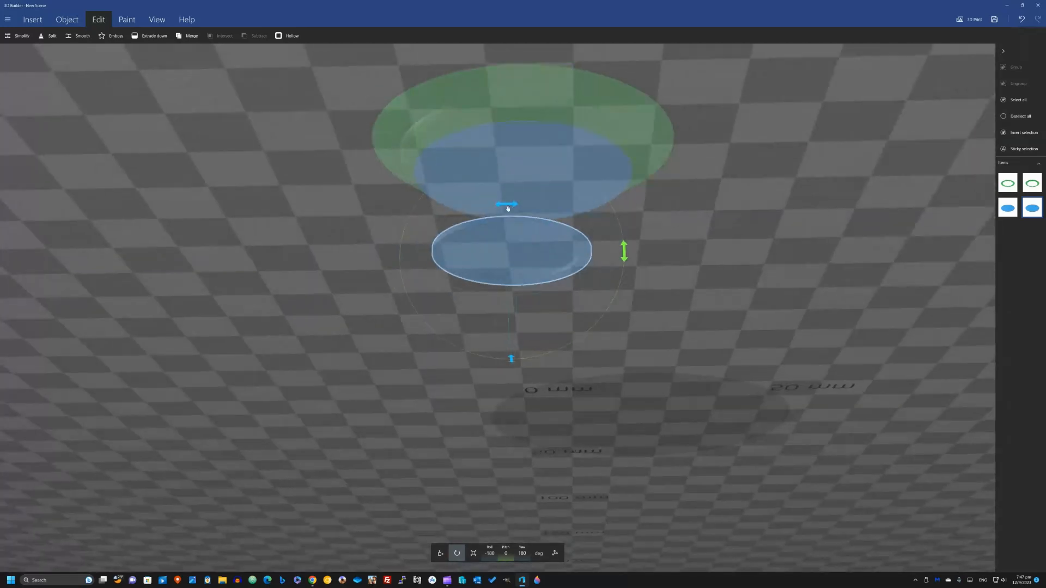
{"action": "left_click", "coordinate": [441, 554]}
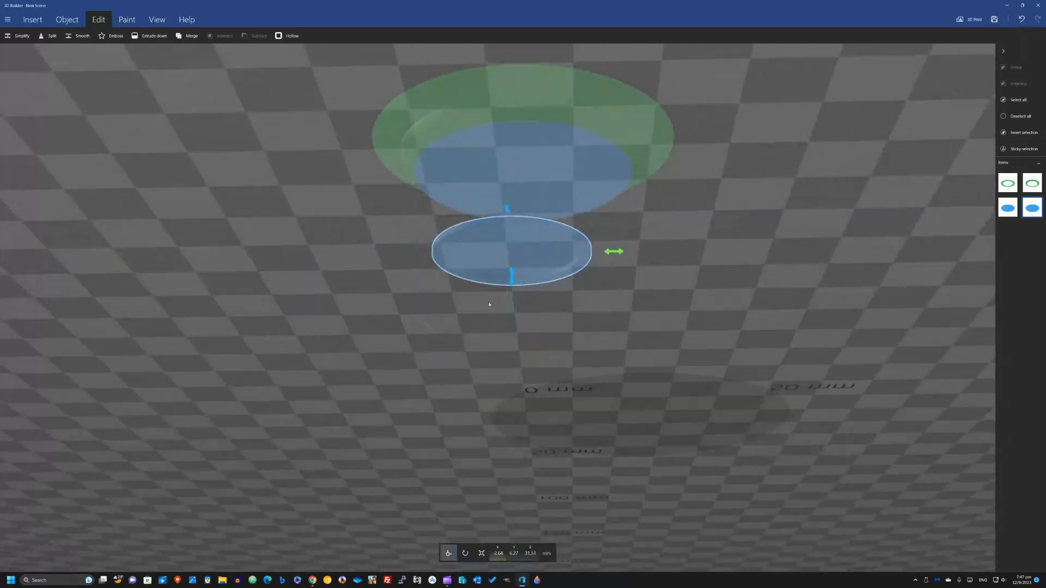
{"action": "left_click_drag", "start_coordinate": [509, 277], "coordinate": [521, 218]}
{"action": "left_click_drag", "start_coordinate": [603, 248], "coordinate": [610, 307]}
{"action": "left_click_drag", "start_coordinate": [616, 167], "coordinate": [630, 170]}
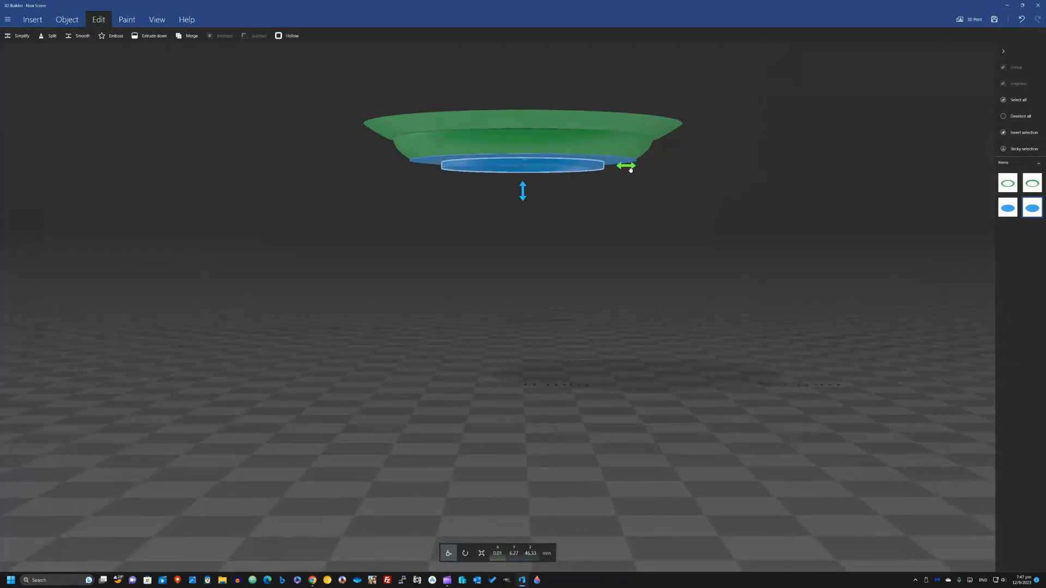
{"action": "left_click_drag", "start_coordinate": [646, 287], "coordinate": [677, 164]}
{"action": "left_click_drag", "start_coordinate": [554, 203], "coordinate": [572, 189]}
{"action": "left_click_drag", "start_coordinate": [747, 198], "coordinate": [705, 418]}
{"action": "left_click_drag", "start_coordinate": [678, 324], "coordinate": [492, 426]}
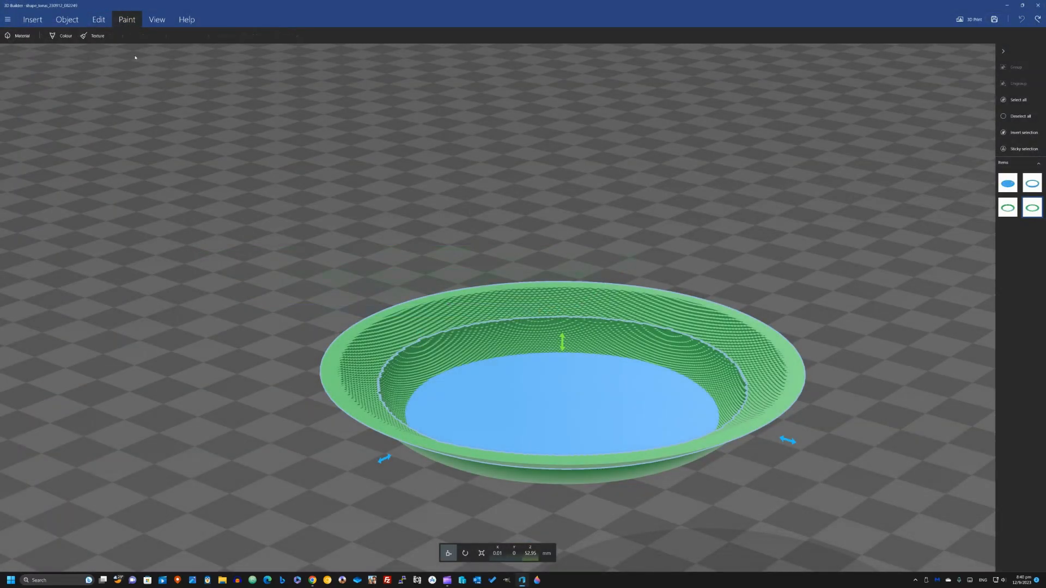
{"action": "left_click", "coordinate": [94, 33]}
{"action": "left_click", "coordinate": [89, 21]}
{"action": "left_click", "coordinate": [15, 20]}
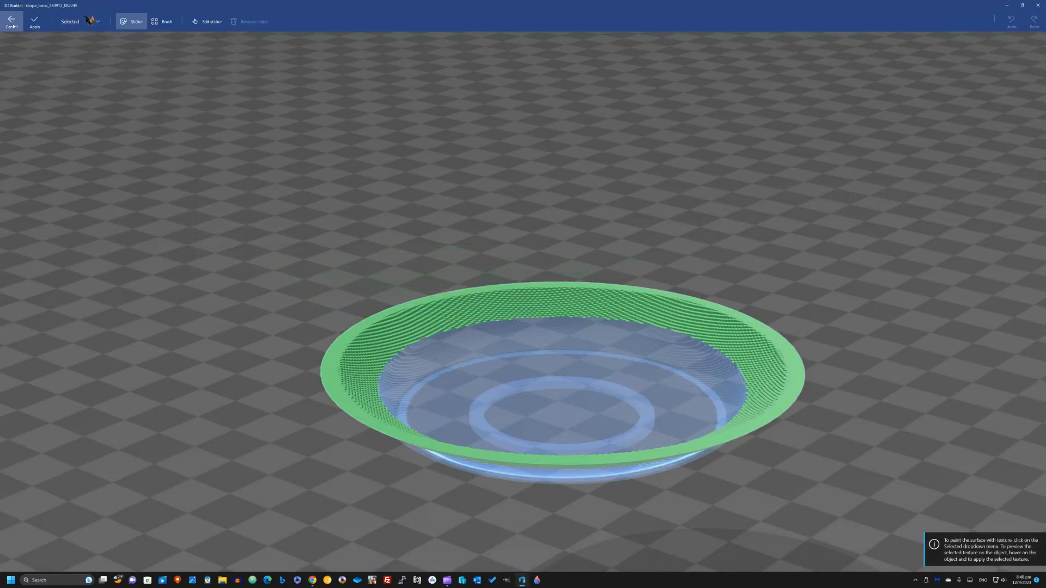
{"action": "left_click", "coordinate": [12, 21]}
Simplify the upper rim ring with the reduction level at maximum.
{"action": "left_click", "coordinate": [98, 19]}
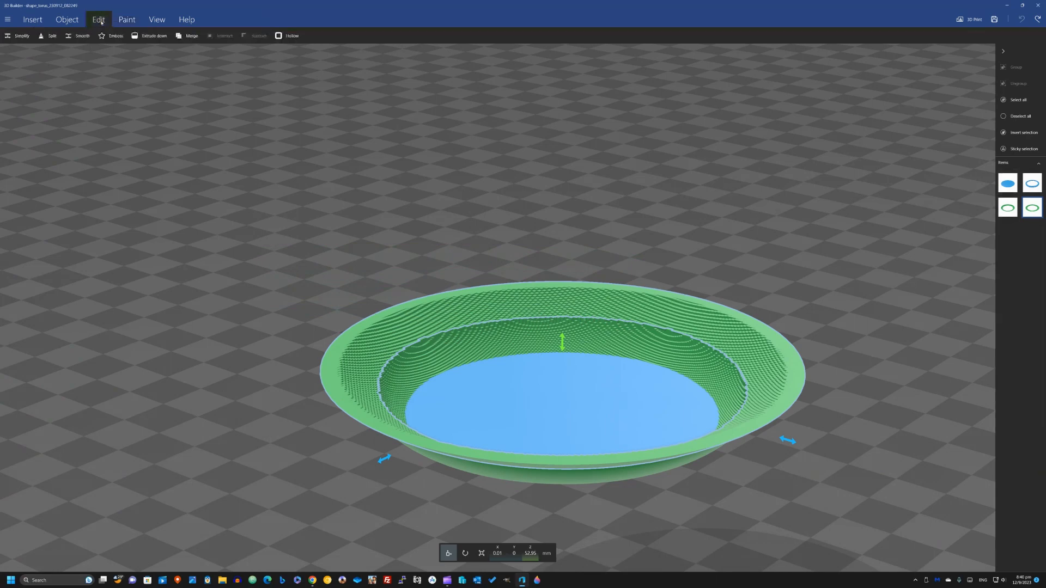
{"action": "left_click", "coordinate": [24, 37]}
{"action": "left_click_drag", "start_coordinate": [103, 22], "coordinate": [214, 22]}
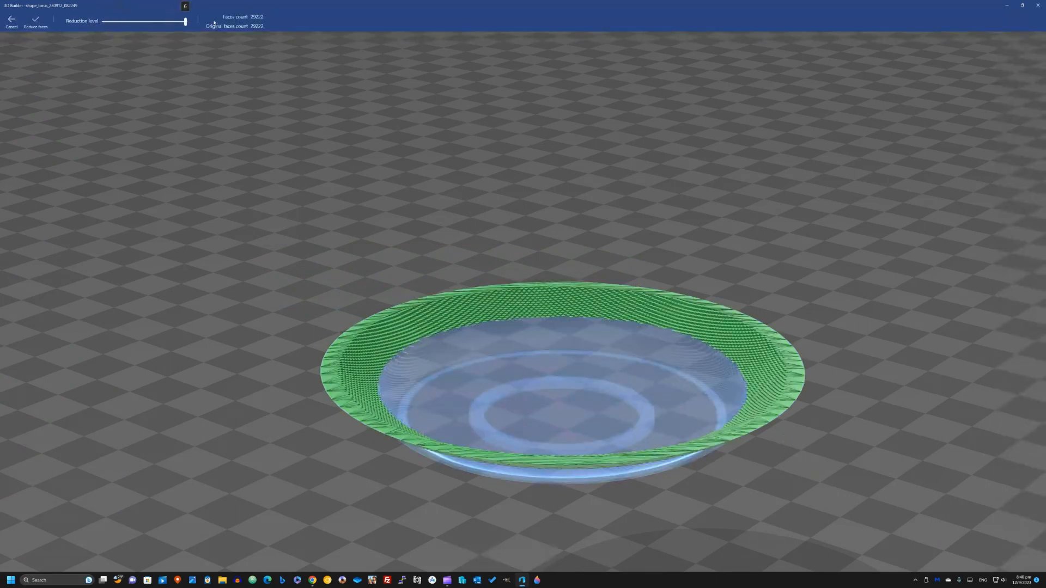
{"action": "left_click", "coordinate": [37, 24]}
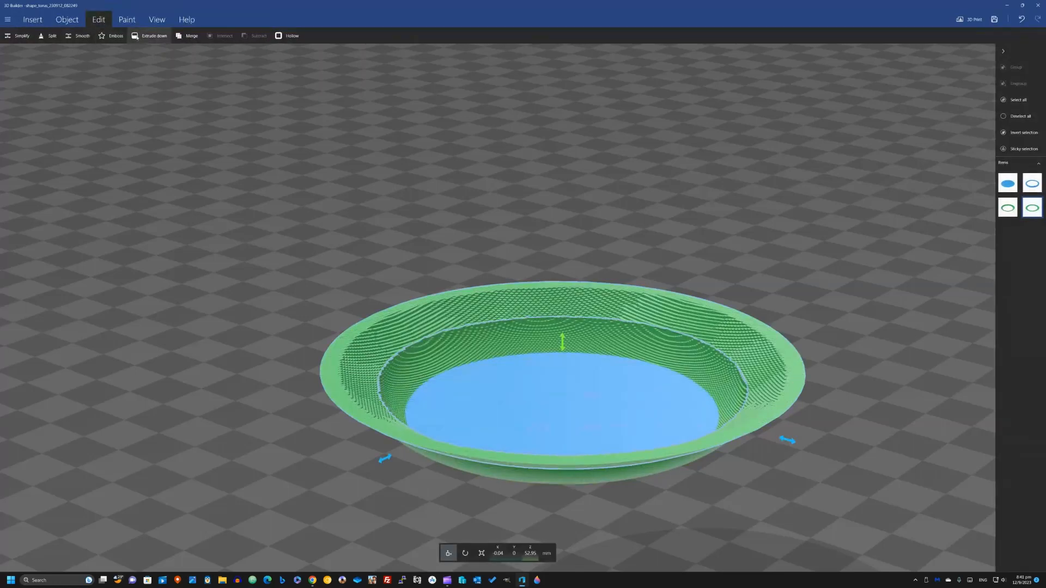
Smooth the upper rim ring at maximum smoothness with Smooth Edges off.
{"action": "left_click", "coordinate": [78, 35]}
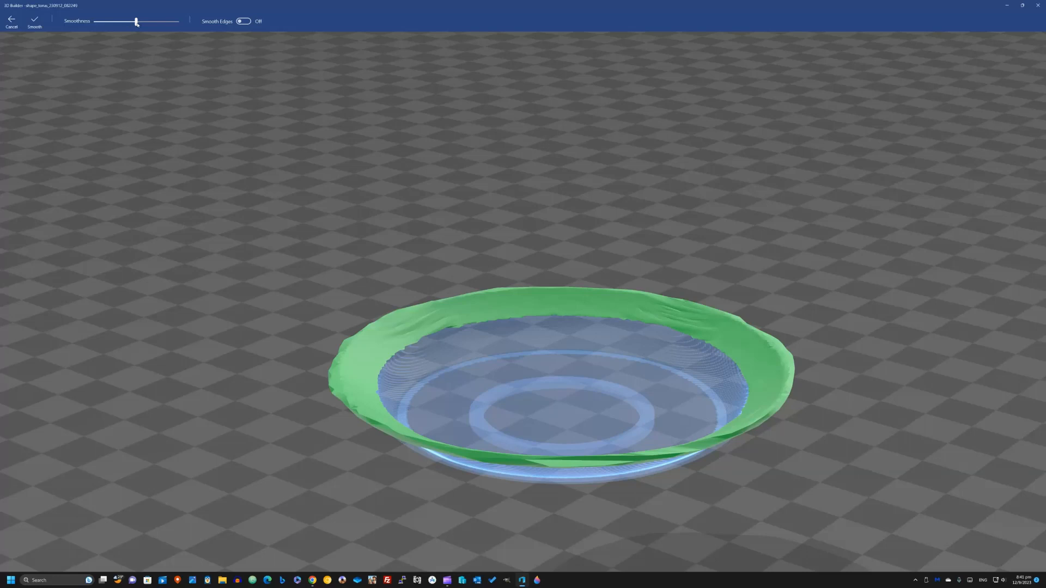
{"action": "left_click_drag", "start_coordinate": [136, 22], "coordinate": [178, 22]}
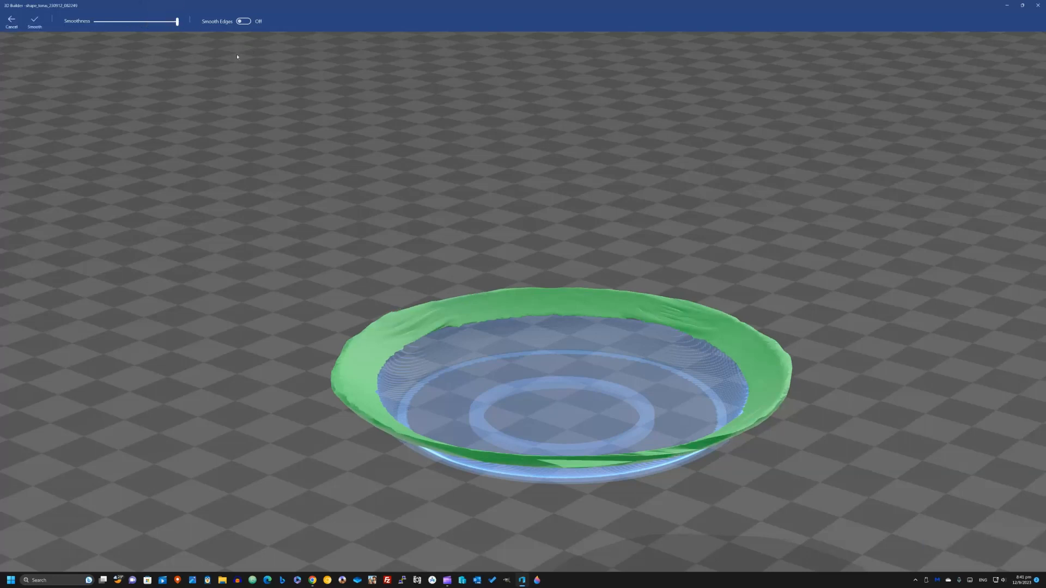
{"action": "left_click", "coordinate": [35, 22]}
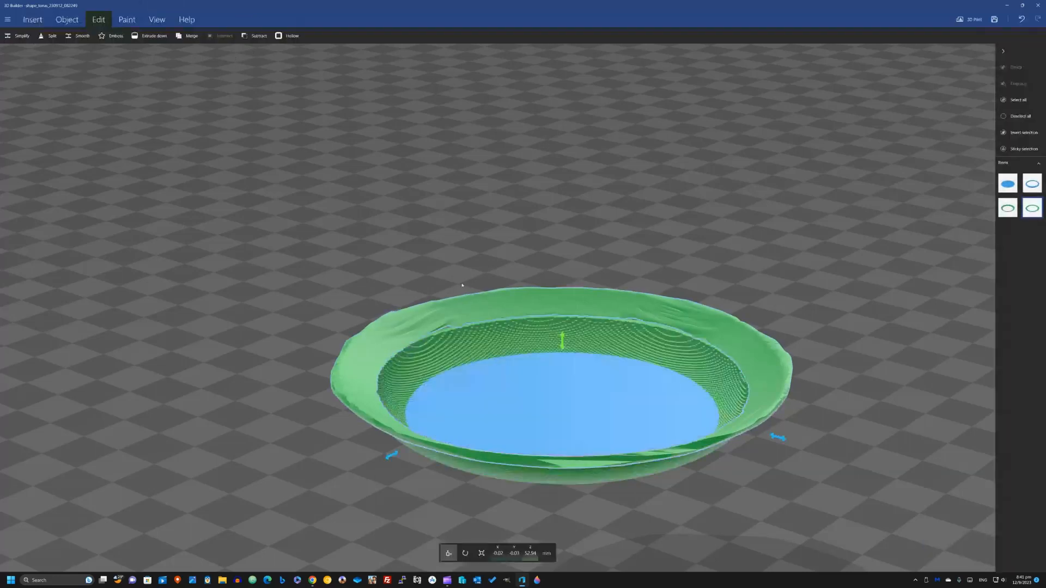
Split the smoothed rim ring horizontally near its upper edge, keeping the bottom part.
{"action": "left_click", "coordinate": [49, 36]}
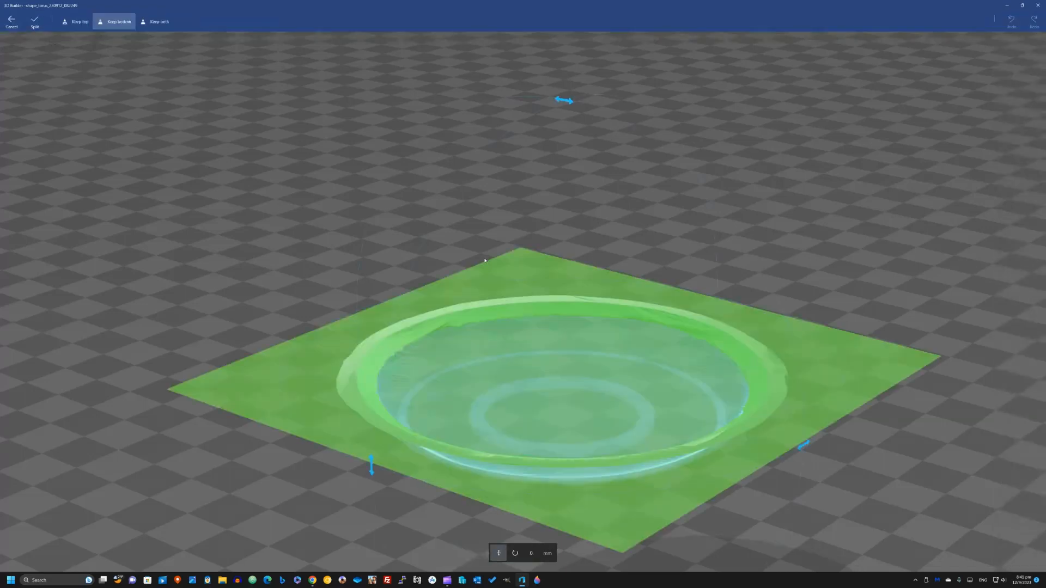
{"action": "left_click", "coordinate": [87, 25]}
{"action": "left_click", "coordinate": [108, 26]}
{"action": "left_click_drag", "start_coordinate": [492, 290], "coordinate": [488, 277]}
{"action": "left_click", "coordinate": [35, 22]}
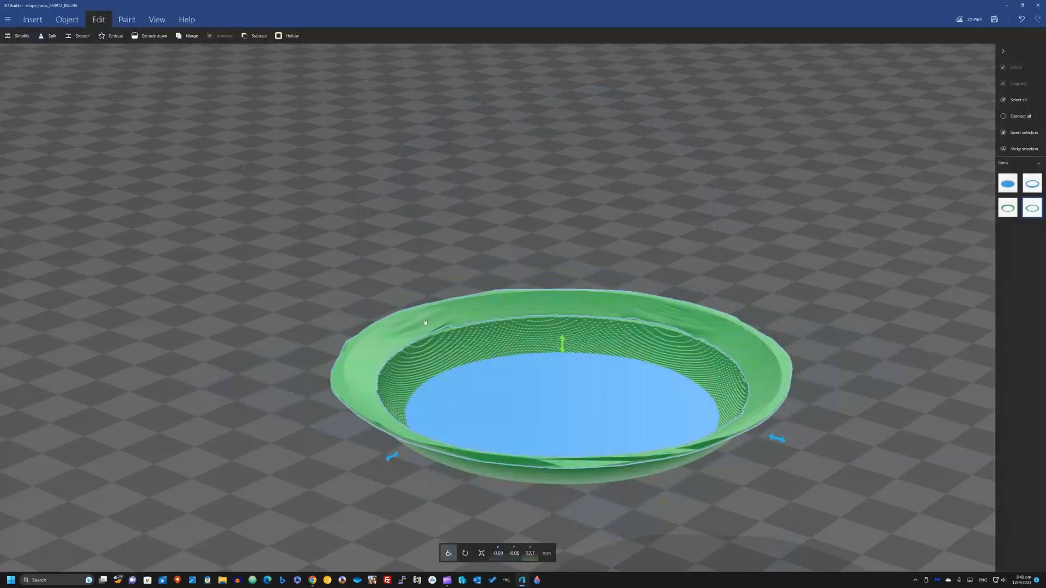
Split the upper rim ring with a horizontal plane offset by about 0.77 mm, keeping the top part.
{"action": "left_click", "coordinate": [51, 38]}
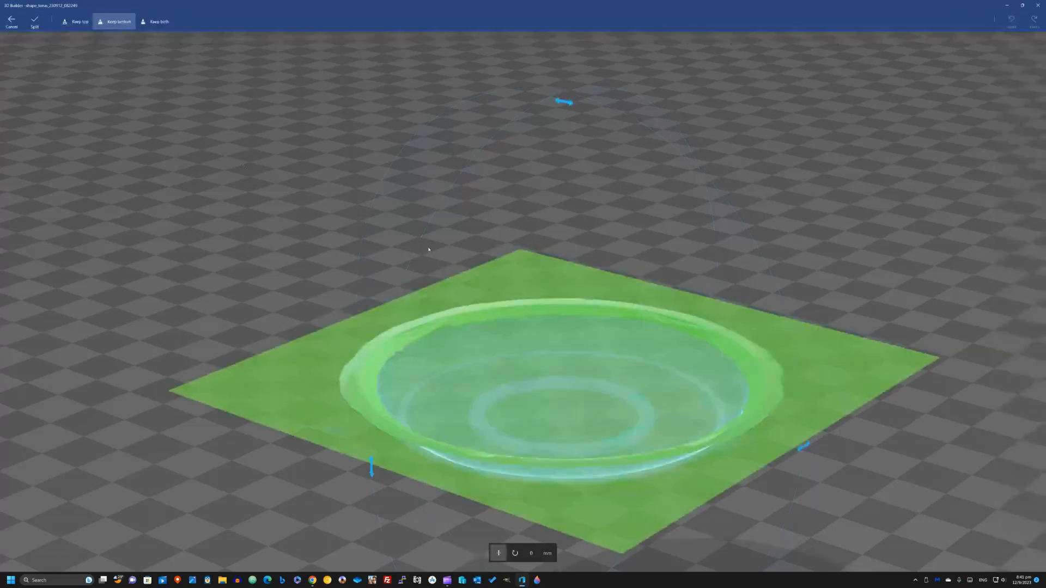
{"action": "left_click", "coordinate": [76, 22]}
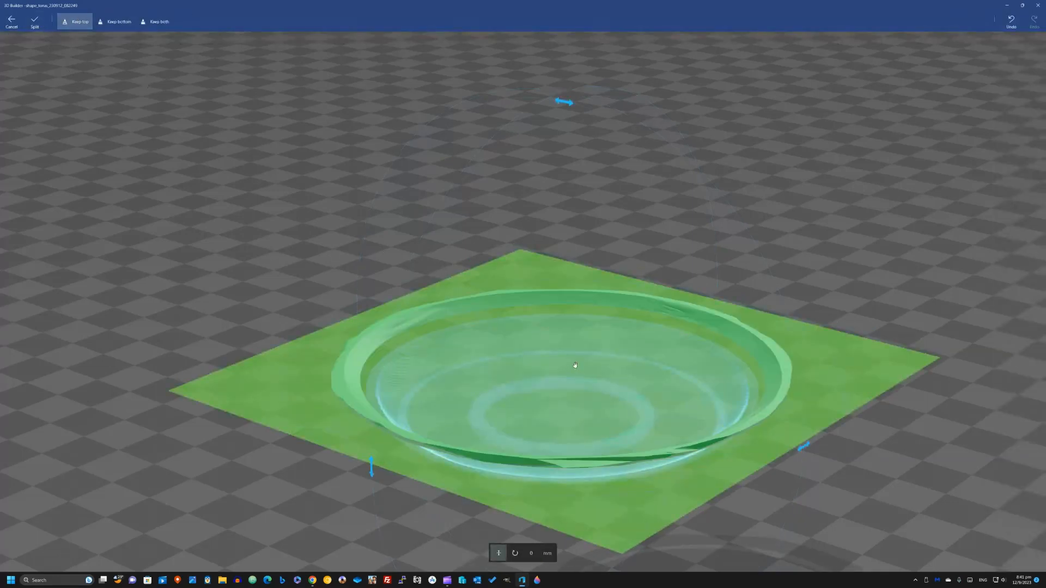
{"action": "left_click_drag", "start_coordinate": [575, 365], "coordinate": [573, 395]}
{"action": "left_click_drag", "start_coordinate": [564, 512], "coordinate": [570, 509]}
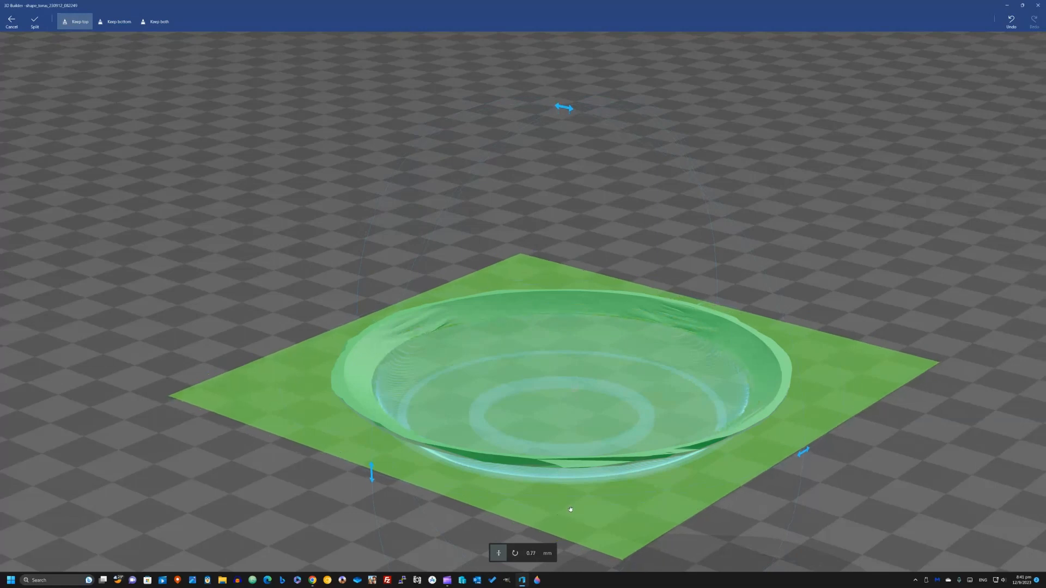
{"action": "left_click", "coordinate": [34, 22]}
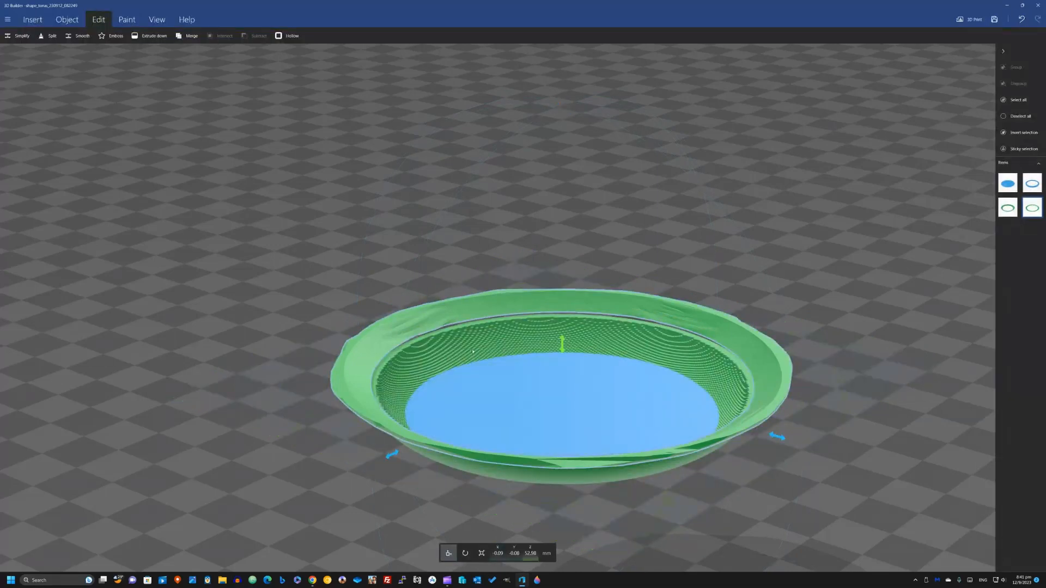
Simplify the lower ring and smooth it at maximum smoothness with Smooth Edges off.
{"action": "left_click", "coordinate": [20, 36]}
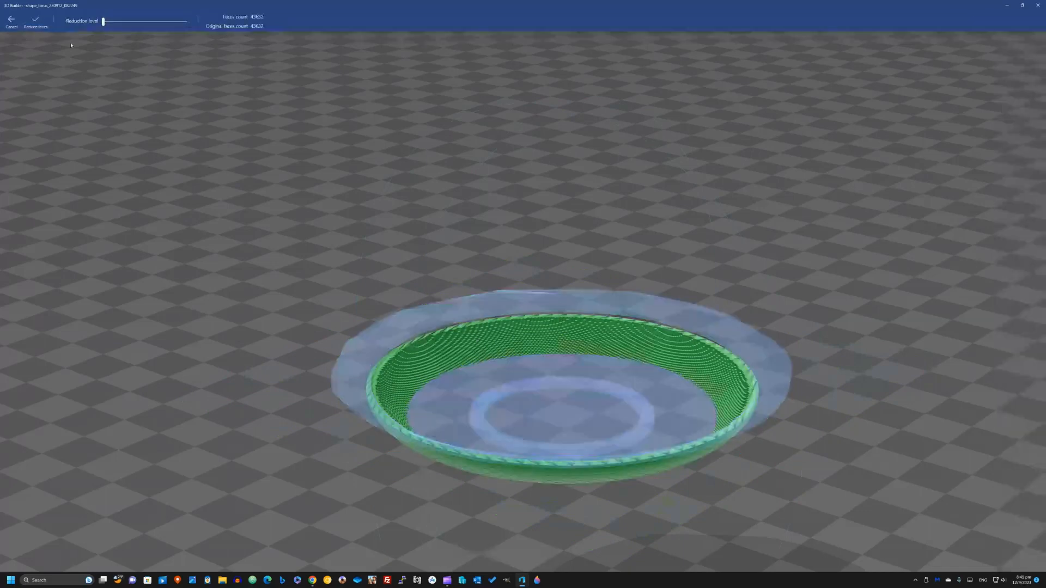
{"action": "left_click", "coordinate": [31, 25]}
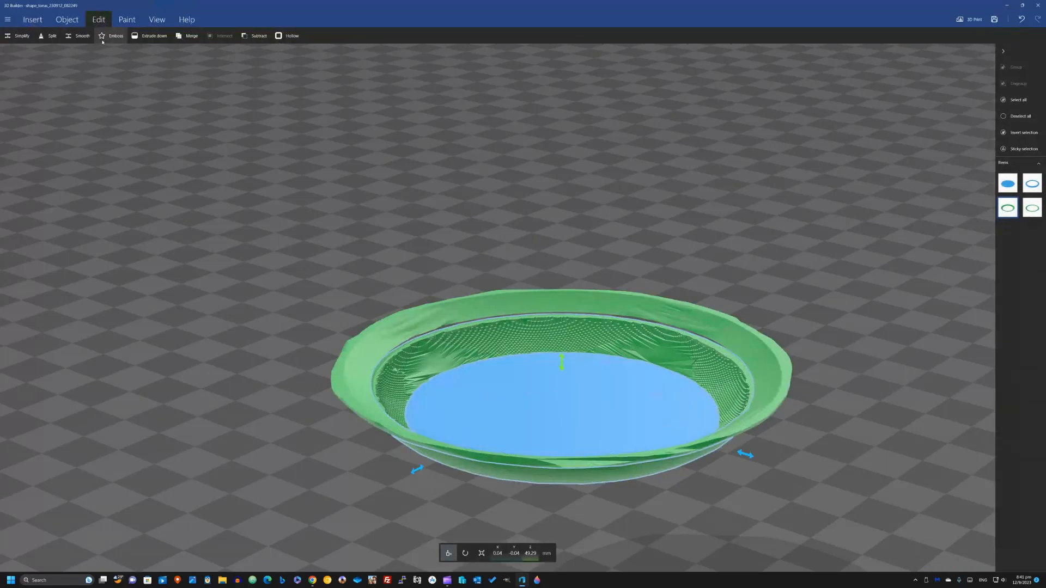
{"action": "left_click", "coordinate": [77, 36]}
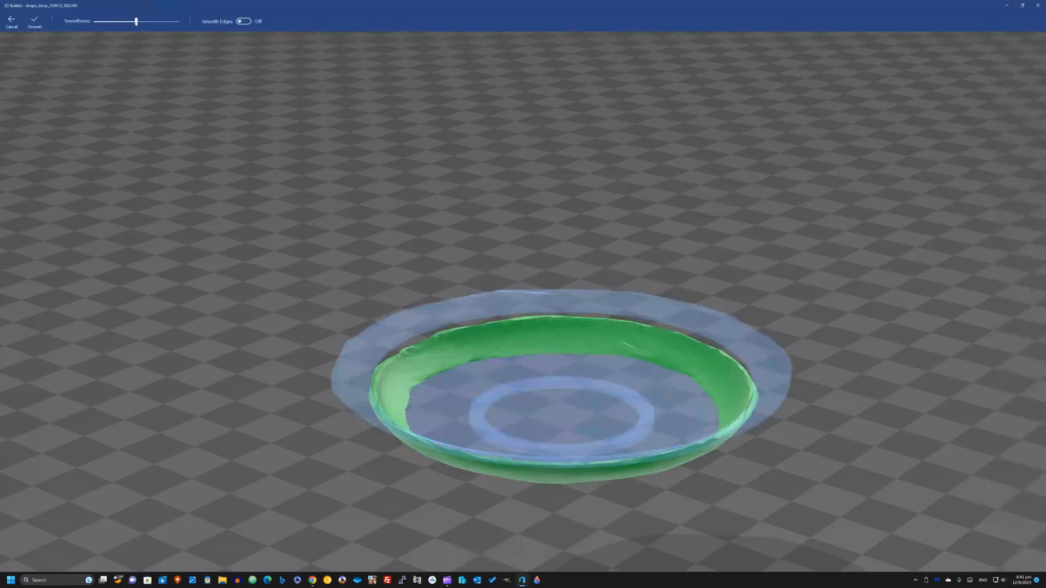
{"action": "left_click_drag", "start_coordinate": [137, 22], "coordinate": [177, 22]}
{"action": "left_click", "coordinate": [32, 25]}
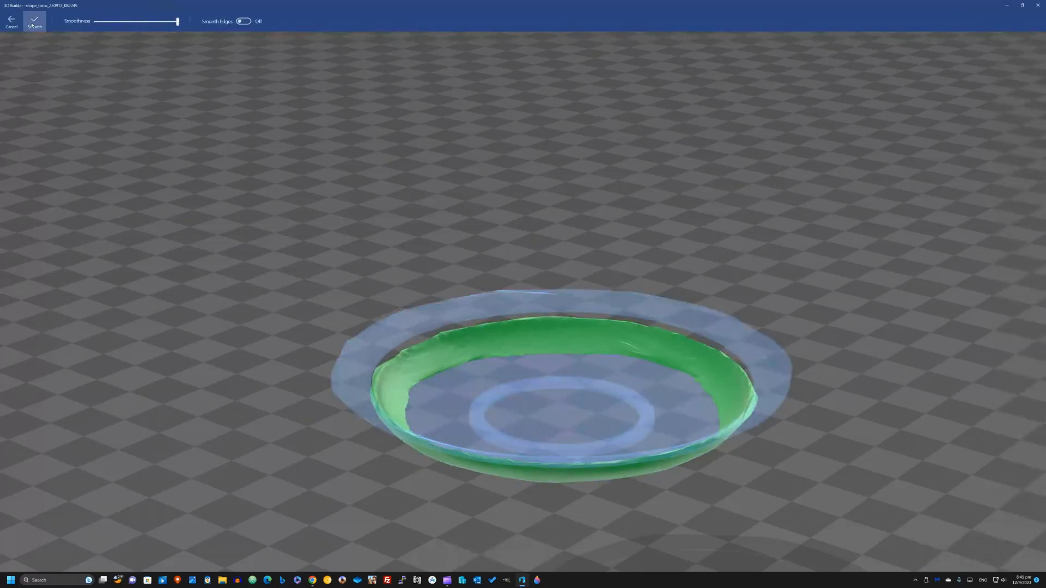
Split the smoothed lower ring near its upper edge at an offset of about -1.25 mm, keeping the bottom part.
{"action": "left_click", "coordinate": [47, 35]}
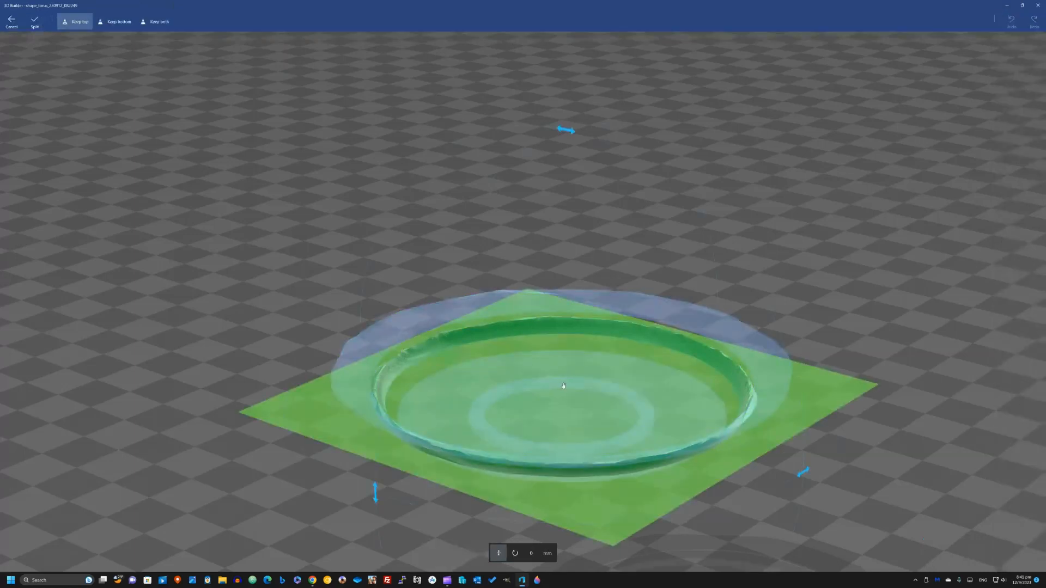
{"action": "left_click_drag", "start_coordinate": [564, 386], "coordinate": [564, 375]}
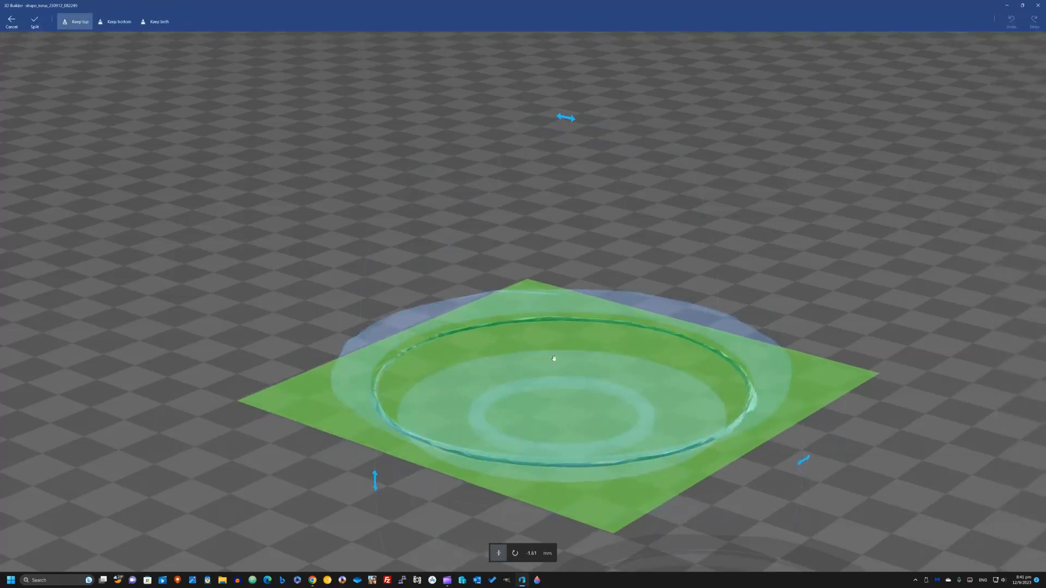
{"action": "left_click", "coordinate": [128, 25]}
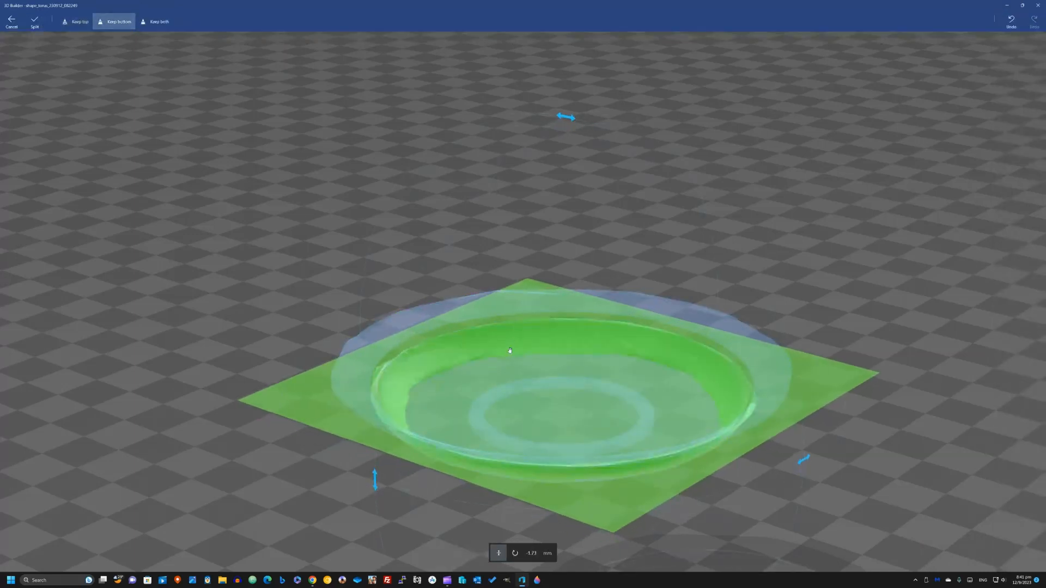
{"action": "left_click_drag", "start_coordinate": [509, 350], "coordinate": [513, 354]}
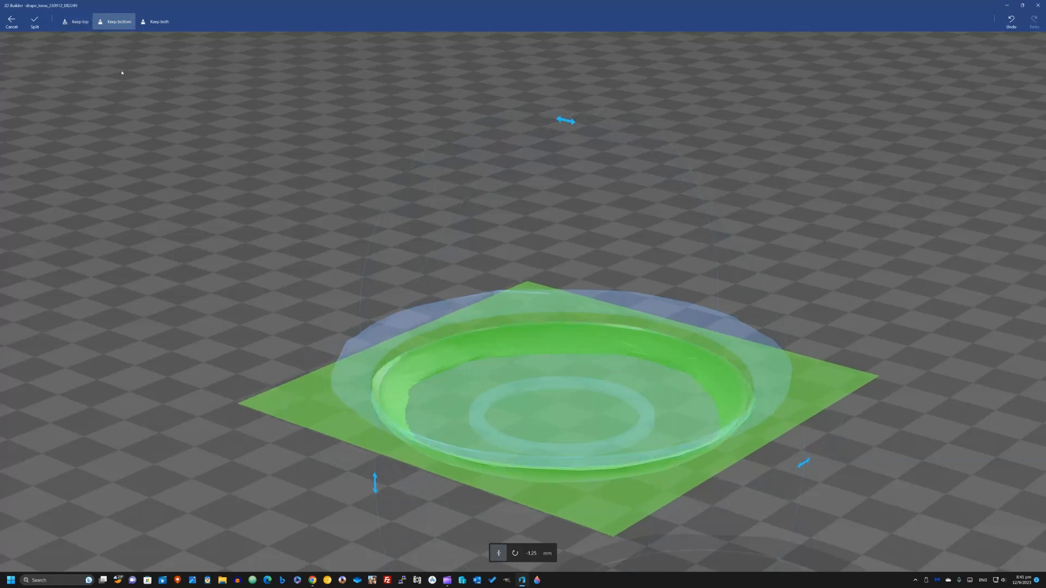
{"action": "left_click", "coordinate": [35, 22]}
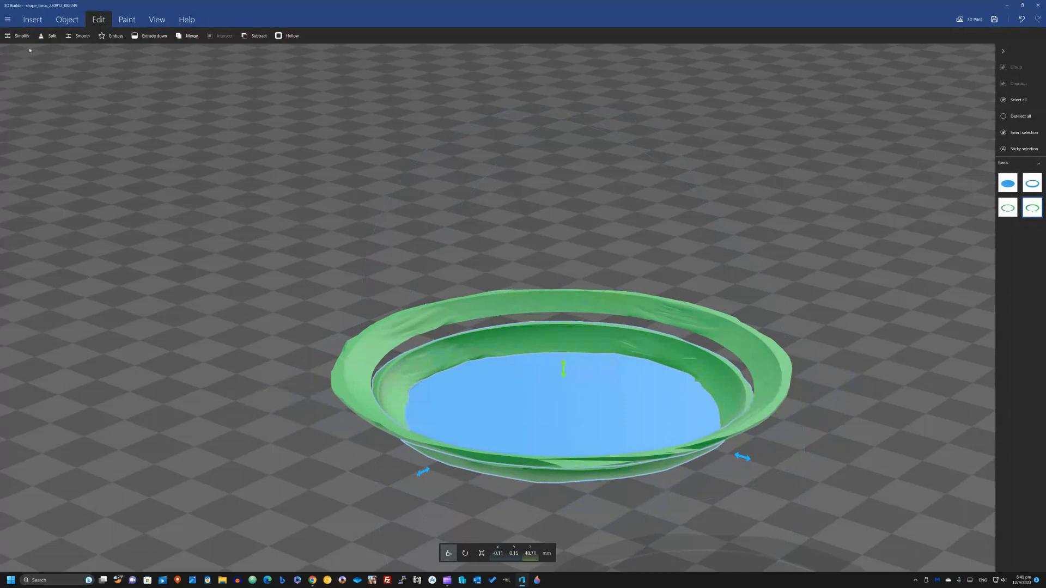
Split the lower ring near its underside at an offset of about 0.91 mm, keeping the top part.
{"action": "left_click", "coordinate": [49, 36]}
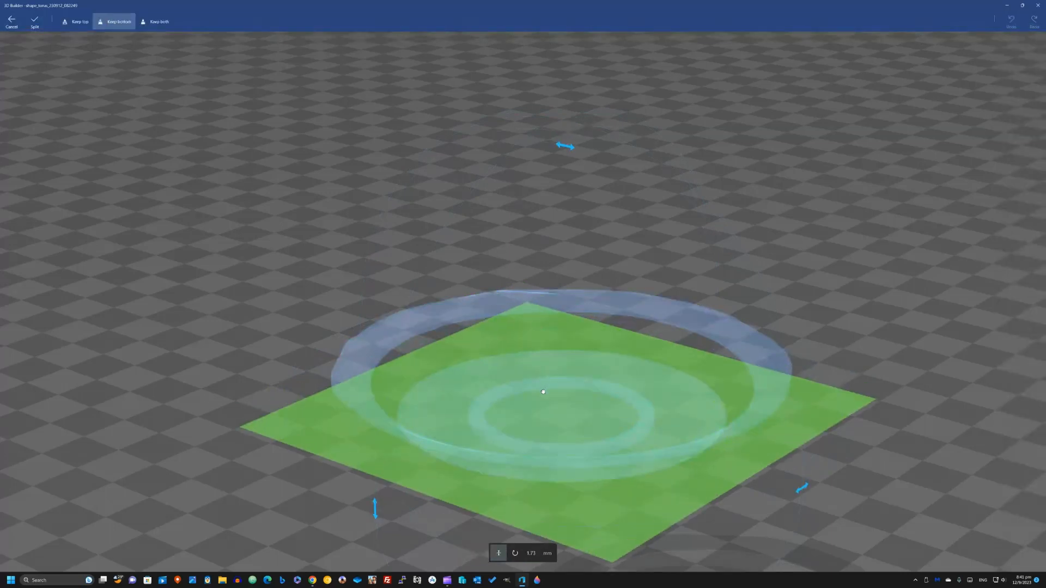
{"action": "left_click_drag", "start_coordinate": [544, 392], "coordinate": [584, 389]}
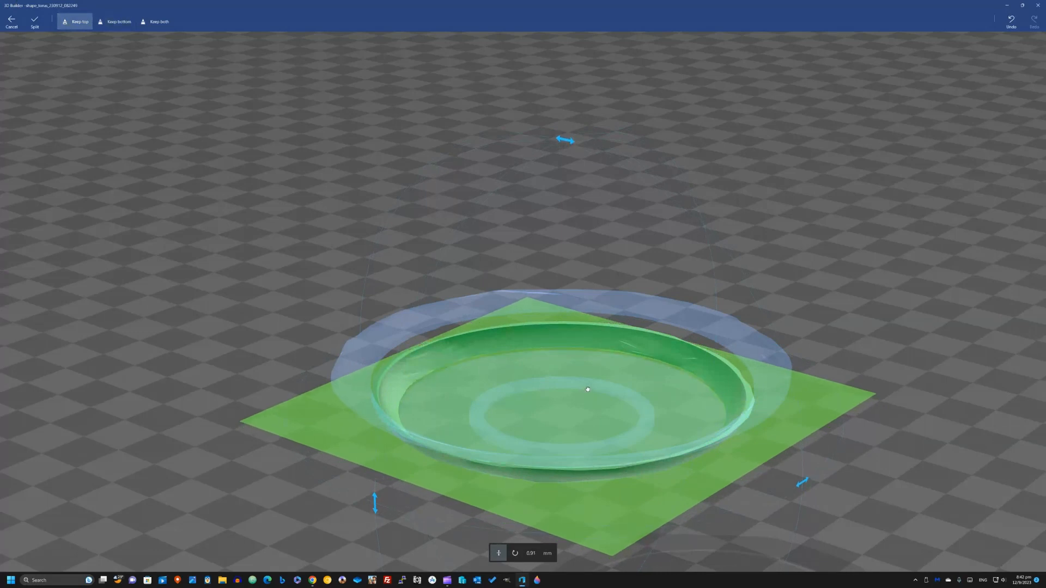
{"action": "left_click", "coordinate": [44, 26]}
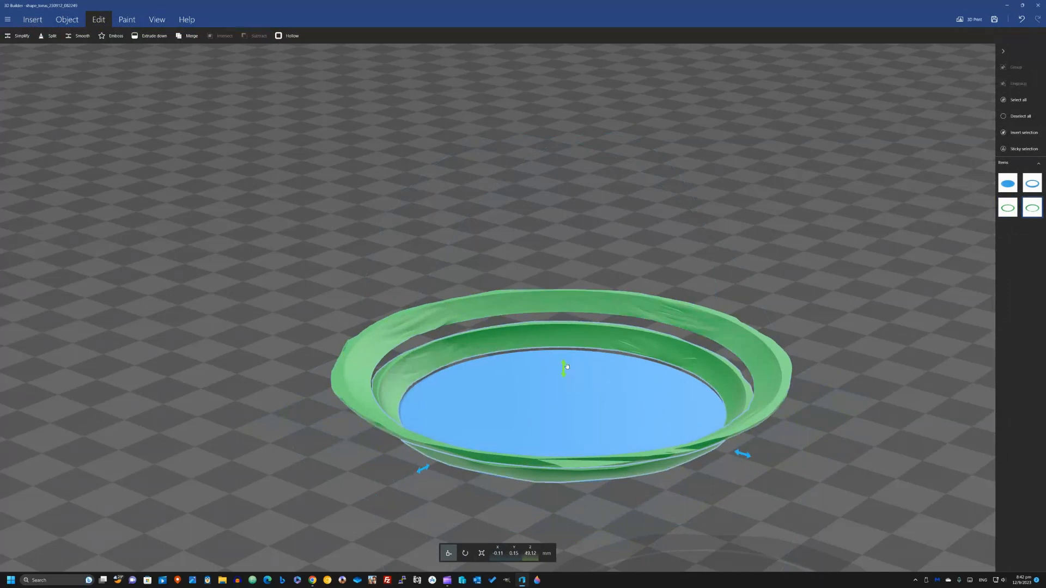
Raise the lower ring to about Z 51.66 mm and resize it to about 53.9 × 54 × 1.5 mm to meet the upper rim.
{"action": "left_click_drag", "start_coordinate": [566, 366], "coordinate": [565, 357]}
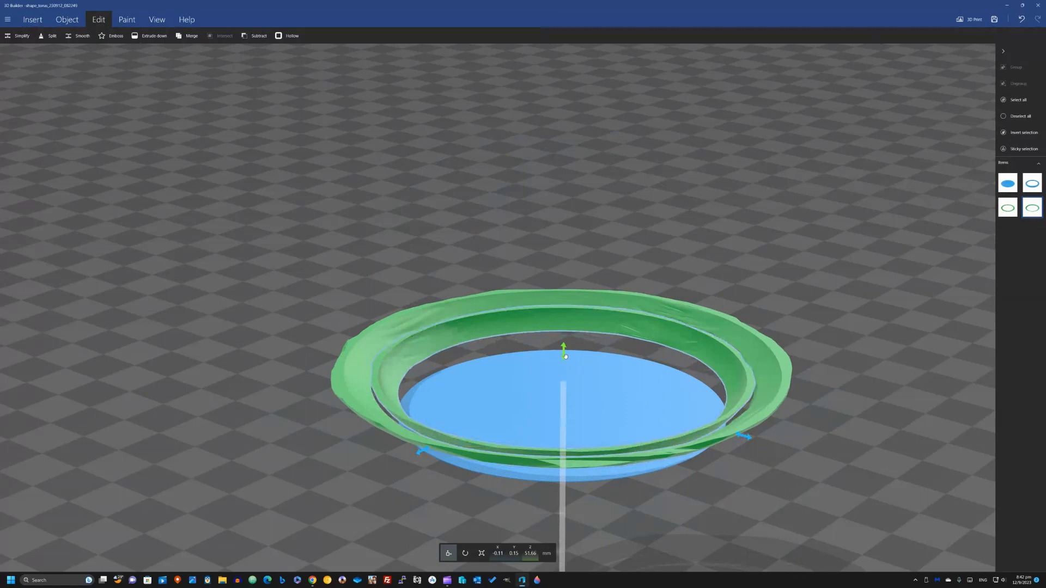
{"action": "left_click", "coordinate": [481, 553]}
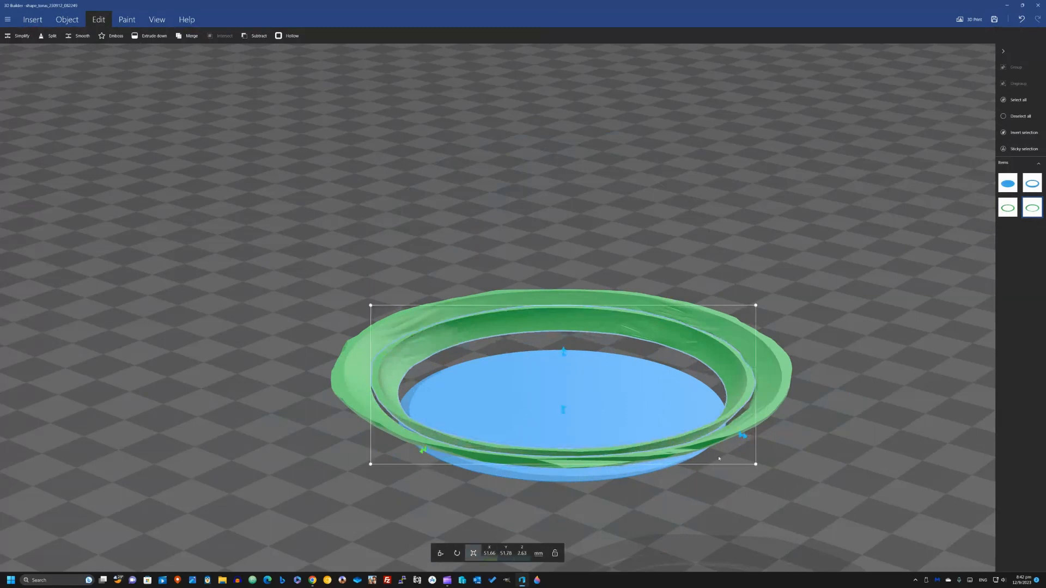
{"action": "mouse_move", "coordinate": [756, 464]}
{"action": "left_mouse_down"}
{"action": "mouse_move", "coordinate": [768, 470]}
{"action": "mouse_move", "coordinate": [758, 471]}
{"action": "left_mouse_up"}
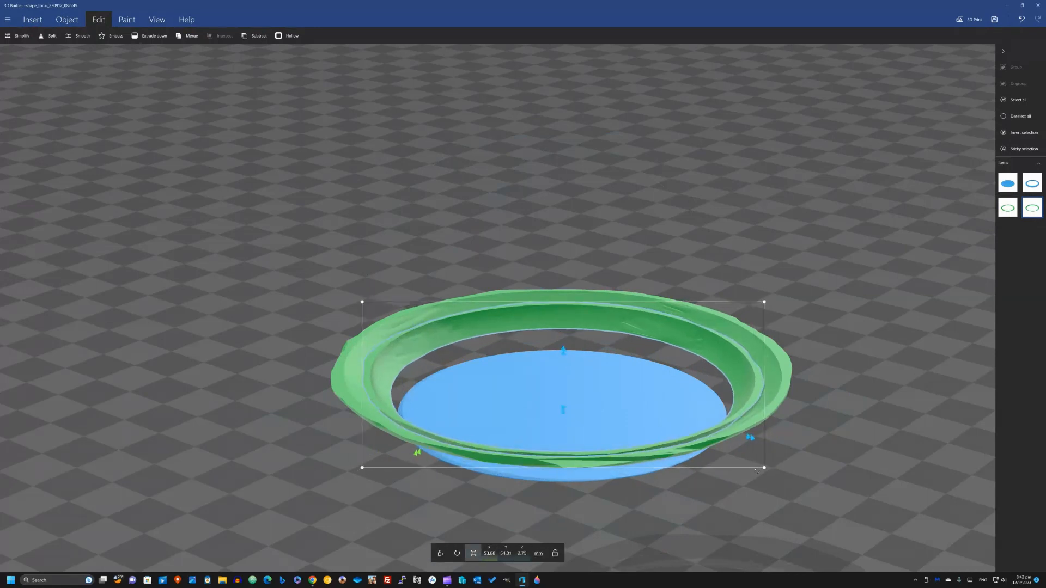
{"action": "left_click_drag", "start_coordinate": [563, 395], "coordinate": [527, 421]}
{"action": "right_click_drag", "start_coordinate": [527, 421], "coordinate": [532, 380]}
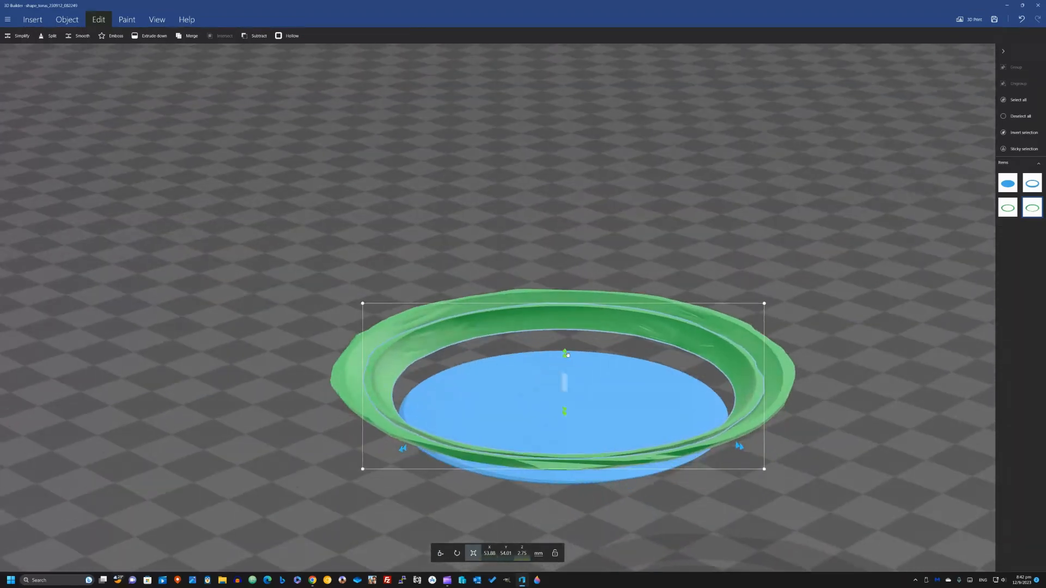
{"action": "left_click_drag", "start_coordinate": [564, 353], "coordinate": [567, 361]}
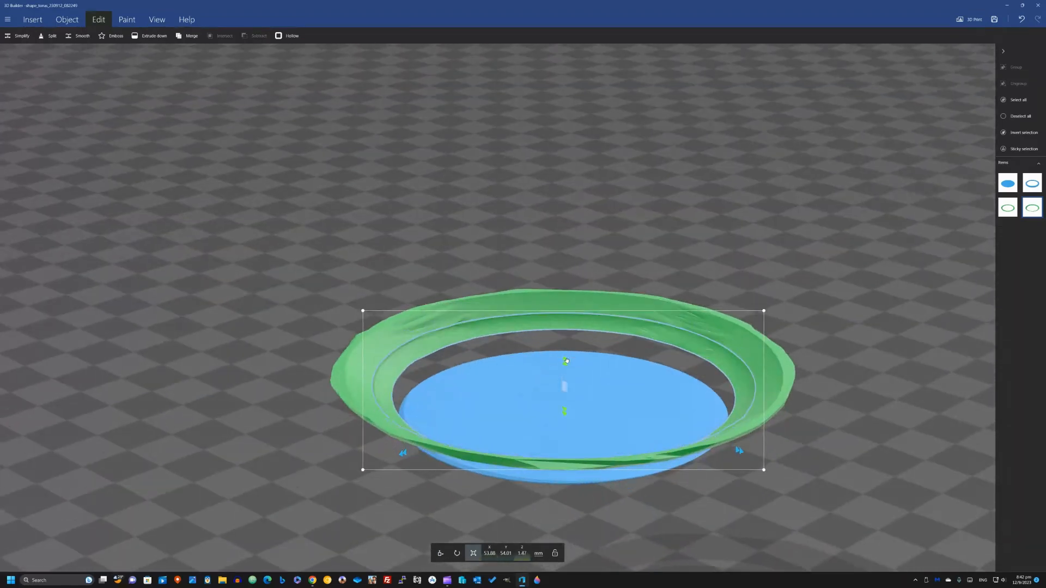
Group the base disc with the foot ring and raise the group into the opening of the lower ring.
{"action": "left_click_drag", "start_coordinate": [472, 376], "coordinate": [490, 412]}
{"action": "left_click", "coordinate": [493, 413]}
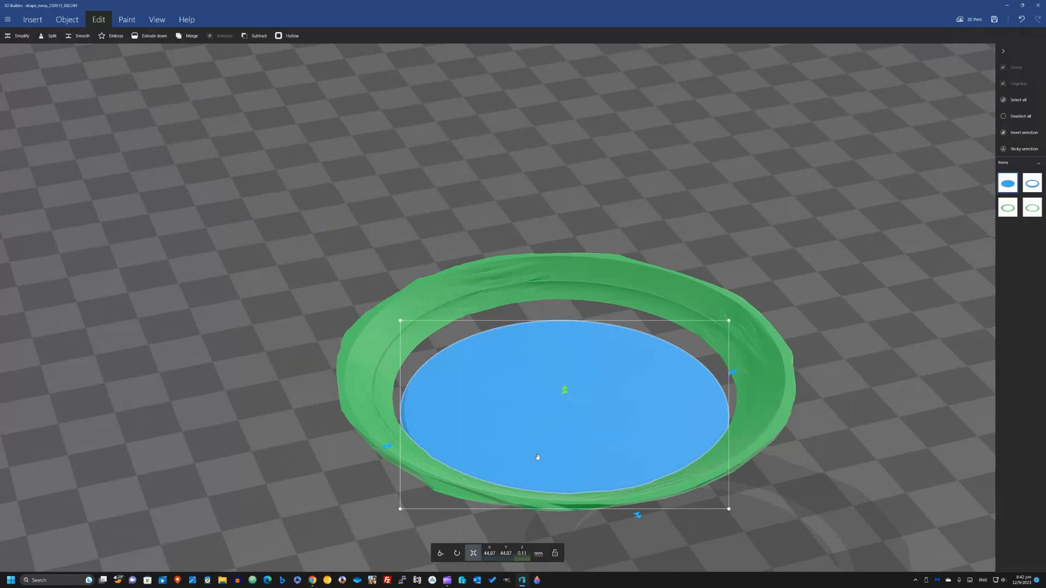
{"action": "left_click", "coordinate": [441, 553]}
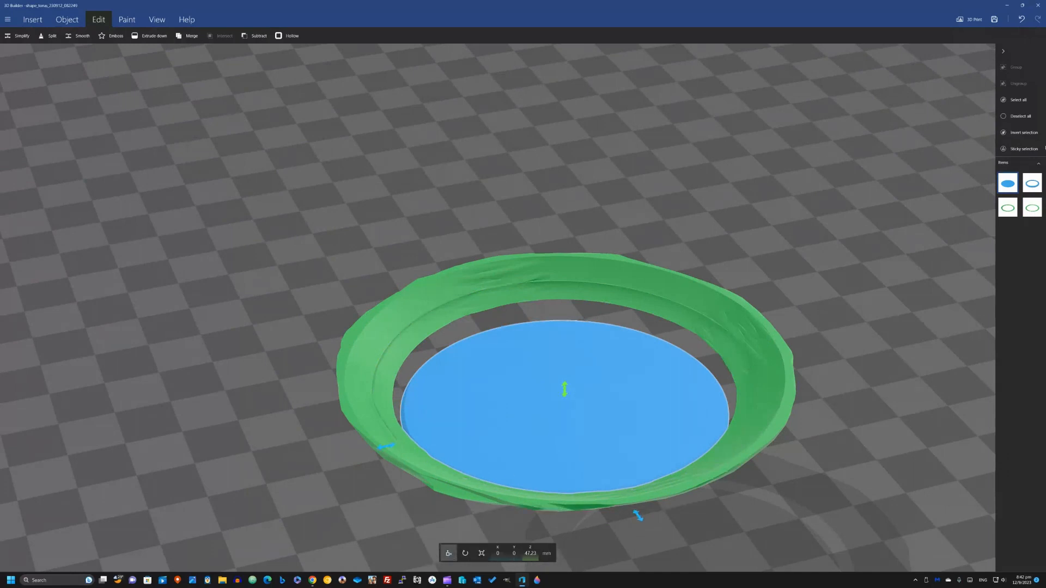
{"action": "left_click", "coordinate": [1029, 184]}
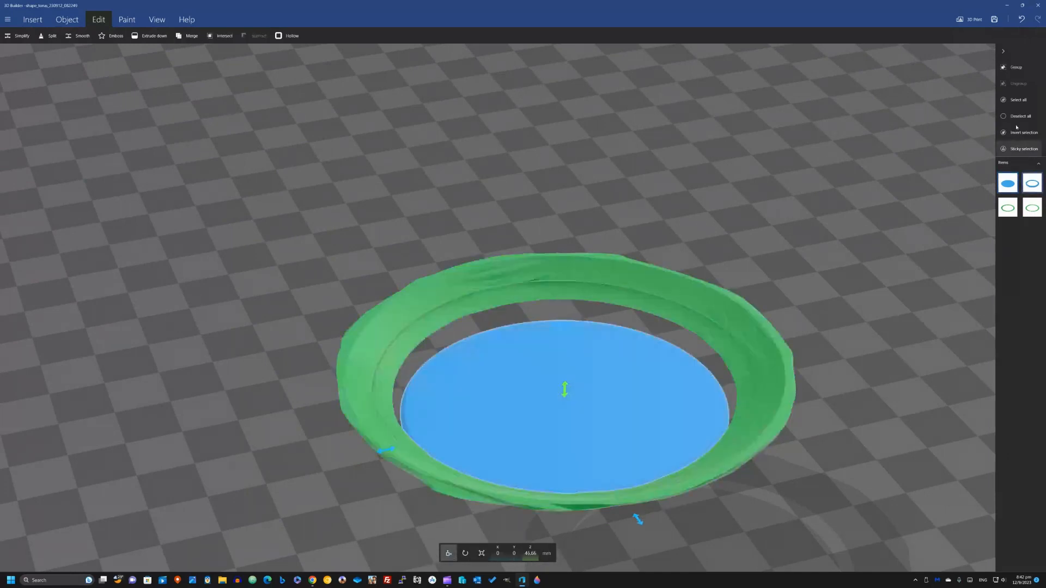
{"action": "left_click", "coordinate": [1013, 66]}
{"action": "left_click_drag", "start_coordinate": [564, 387], "coordinate": [564, 371]}
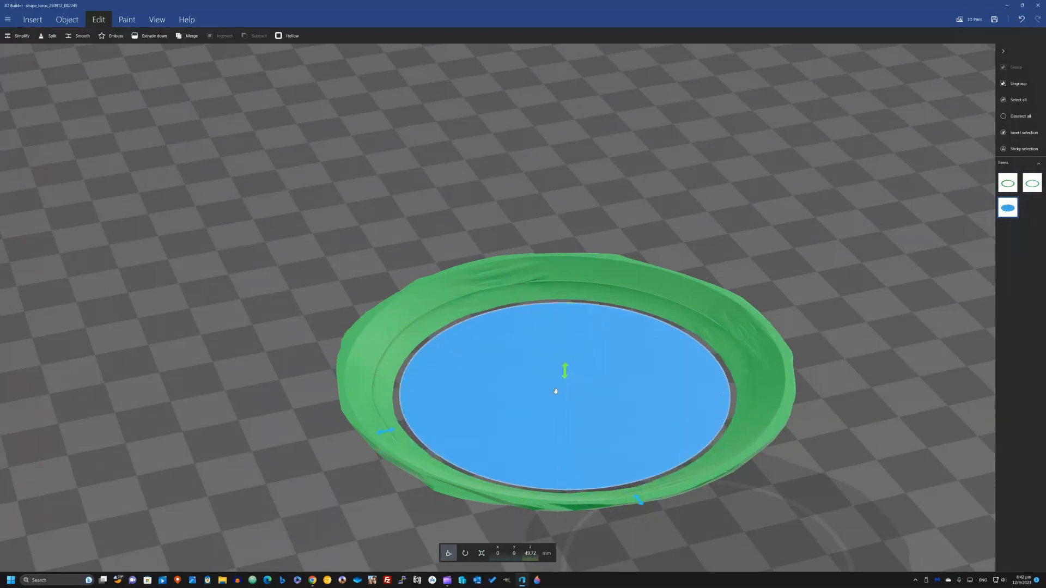
Scale the base group up slightly and uniformly to close the gap to the lower ring.
{"action": "left_click", "coordinate": [480, 550]}
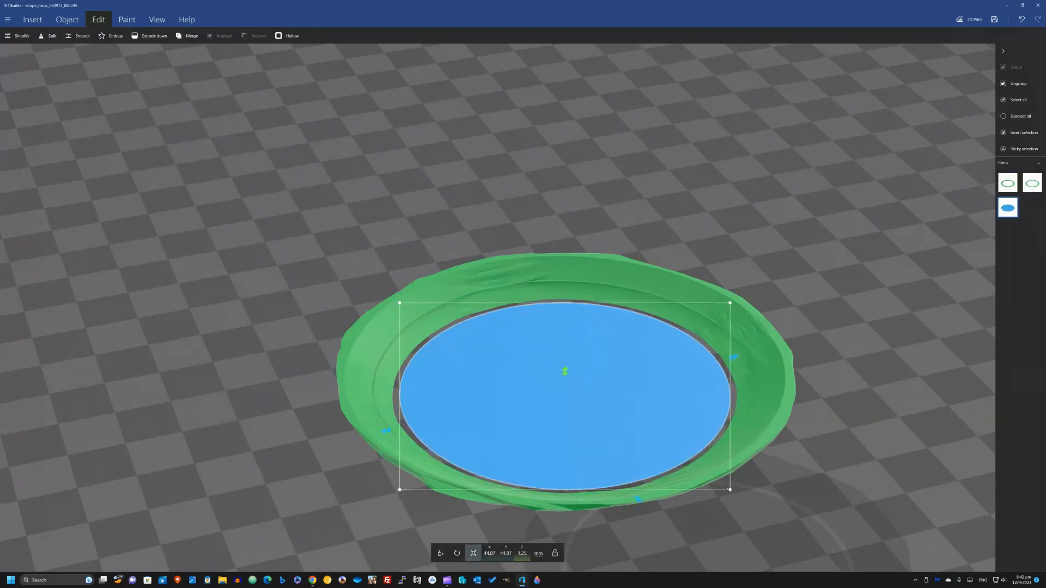
{"action": "left_click_drag", "start_coordinate": [729, 489], "coordinate": [736, 493]}
{"action": "left_click_drag", "start_coordinate": [803, 501], "coordinate": [599, 507]}
Select all the plate parts and group them into one object.
{"action": "left_click", "coordinate": [1008, 183]}
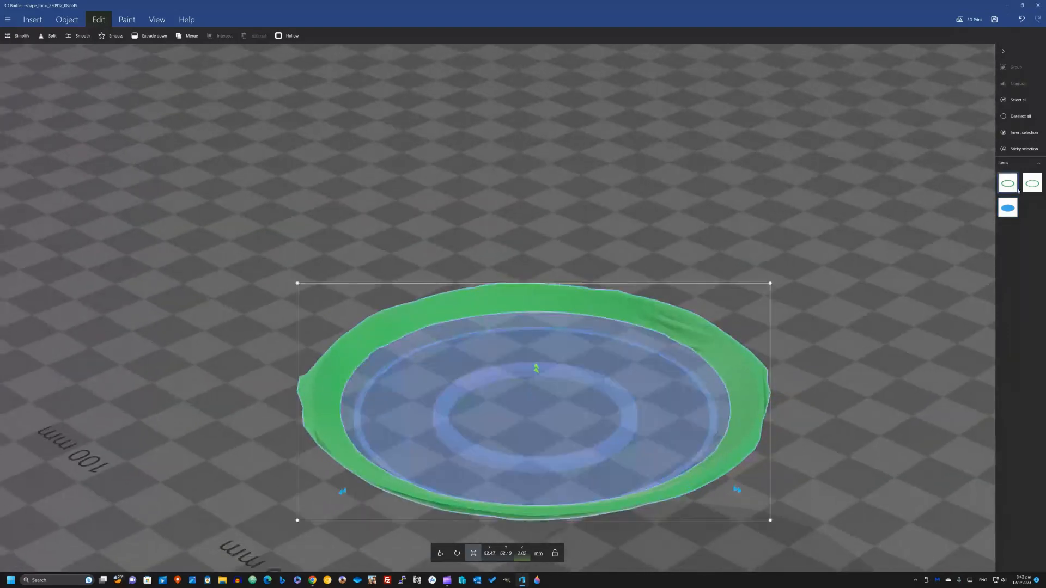
{"action": "left_click", "coordinate": [1017, 99]}
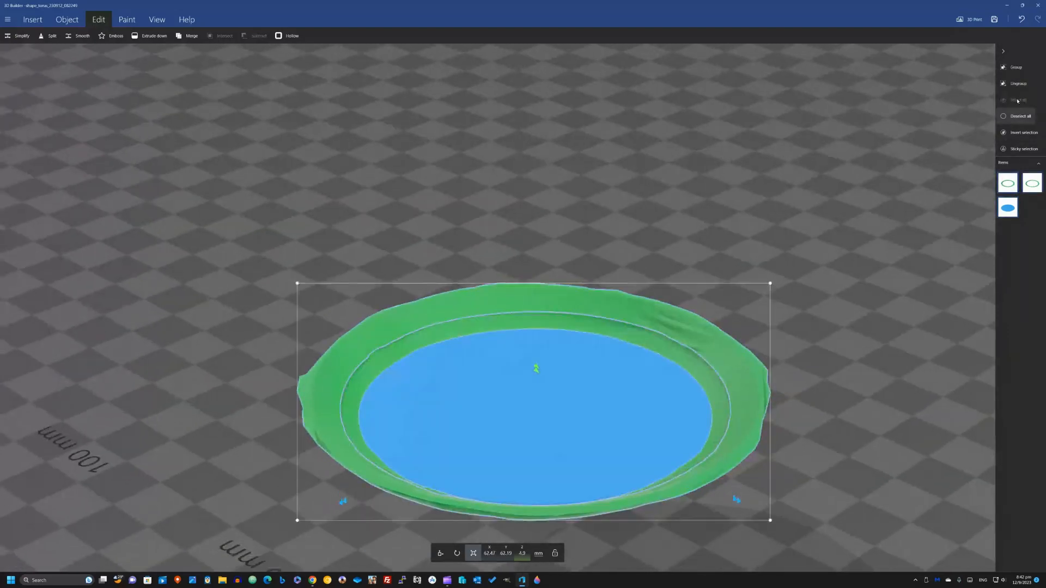
{"action": "left_click", "coordinate": [1015, 67]}
{"action": "left_click_drag", "start_coordinate": [839, 283], "coordinate": [430, 275]}
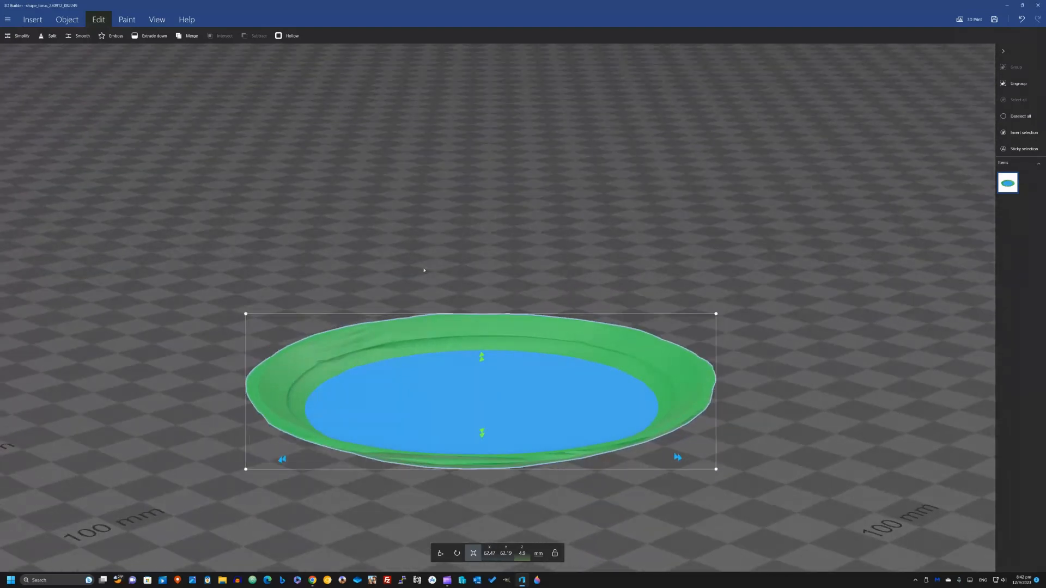
{"action": "left_click", "coordinate": [447, 580]}
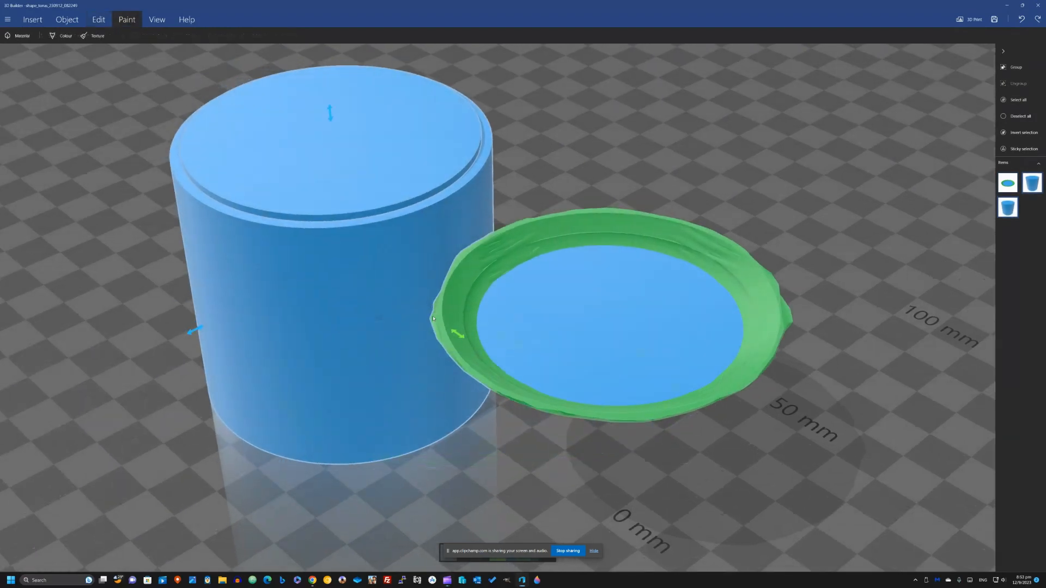
Subtract the inner cylinder from the outer cylinder beside the plate to make a hollow tube.
{"action": "left_click", "coordinate": [99, 19]}
{"action": "left_click", "coordinate": [308, 137]}
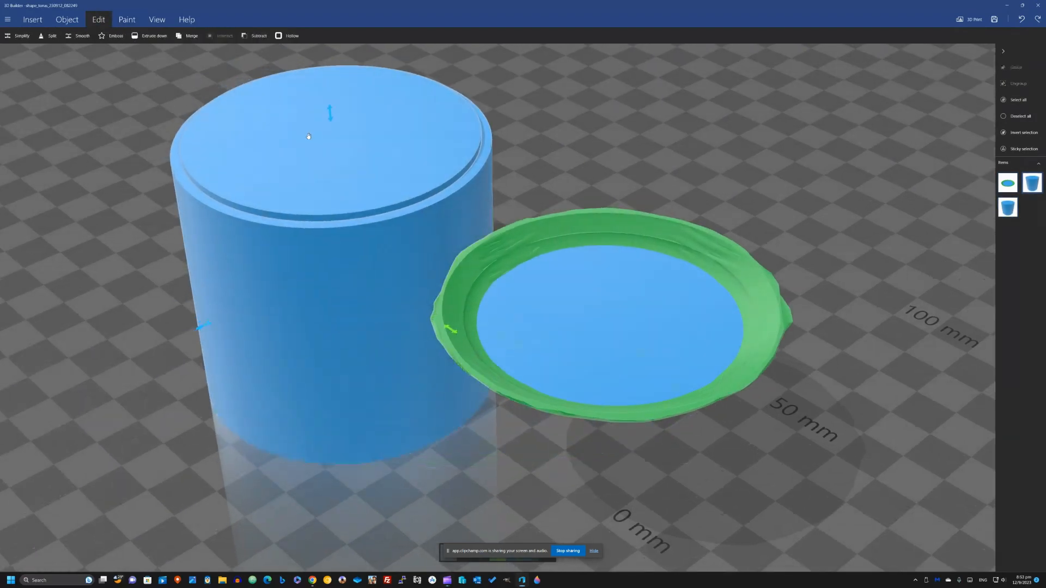
{"action": "left_click", "coordinate": [258, 36]}
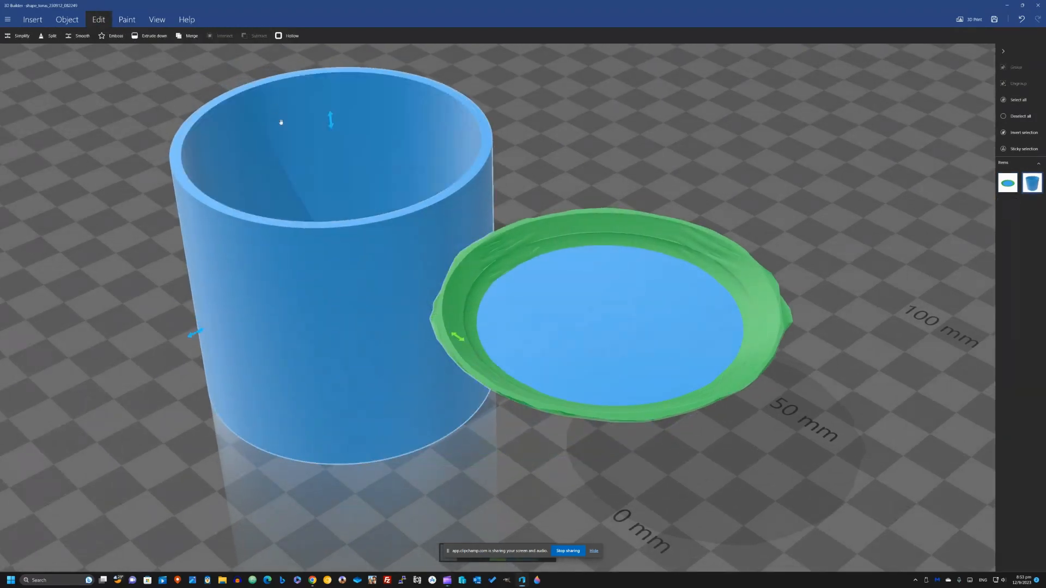
Fit the hollow tube around the plate and subtract it to trim the uneven outer rim into a circle.
{"action": "left_click_drag", "start_coordinate": [282, 239], "coordinate": [577, 409]}
{"action": "right_click_drag", "start_coordinate": [574, 409], "coordinate": [23, 311]}
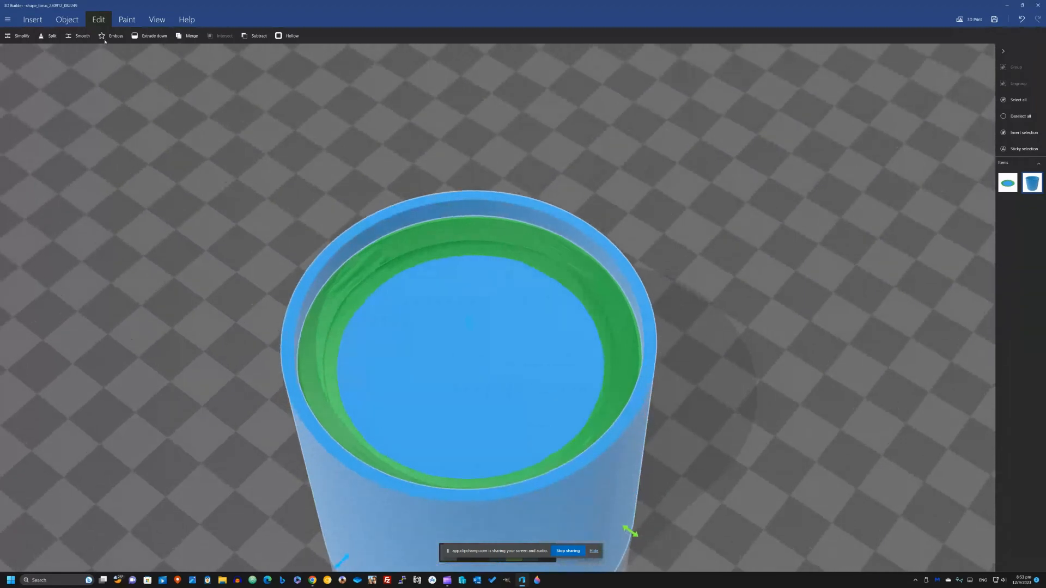
{"action": "left_click", "coordinate": [255, 35]}
{"action": "right_click_drag", "start_coordinate": [190, 221], "coordinate": [308, 214]}
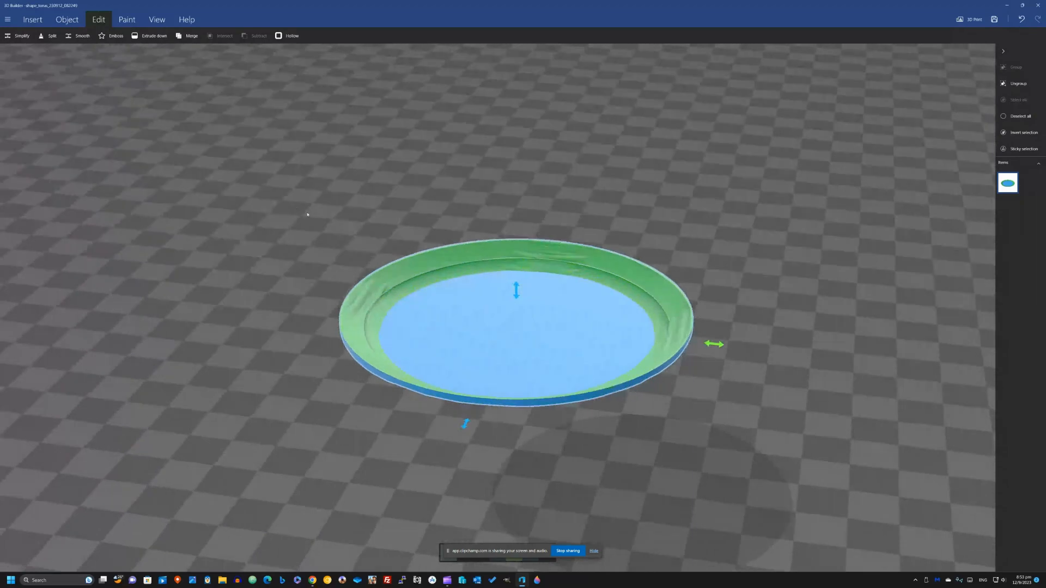
Start changing the whole plate's material and set its colour to the standard white.
{"action": "left_click", "coordinate": [127, 19]}
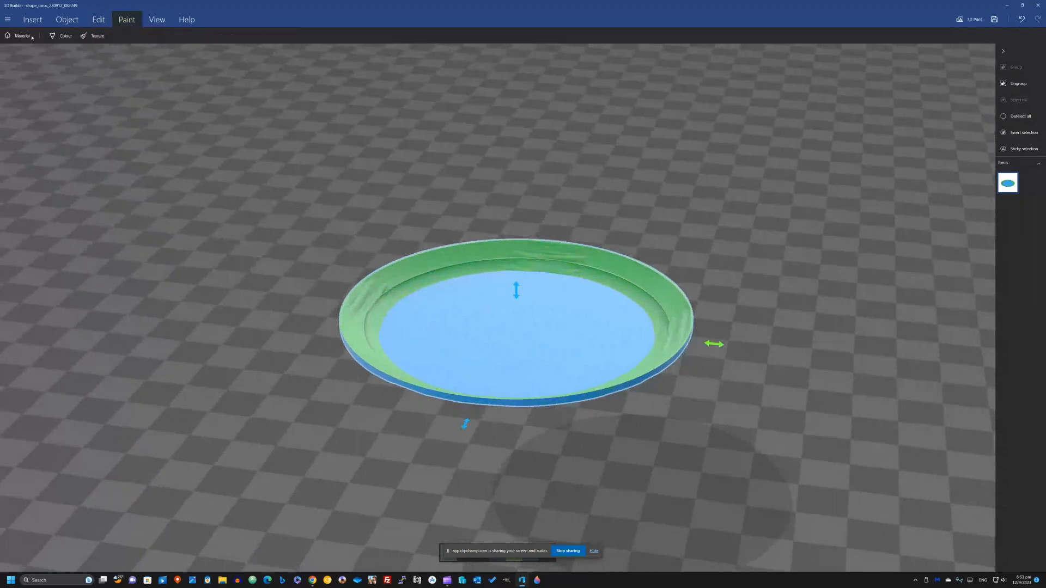
{"action": "left_click", "coordinate": [14, 36]}
{"action": "left_click", "coordinate": [172, 21]}
{"action": "left_click", "coordinate": [190, 70]}
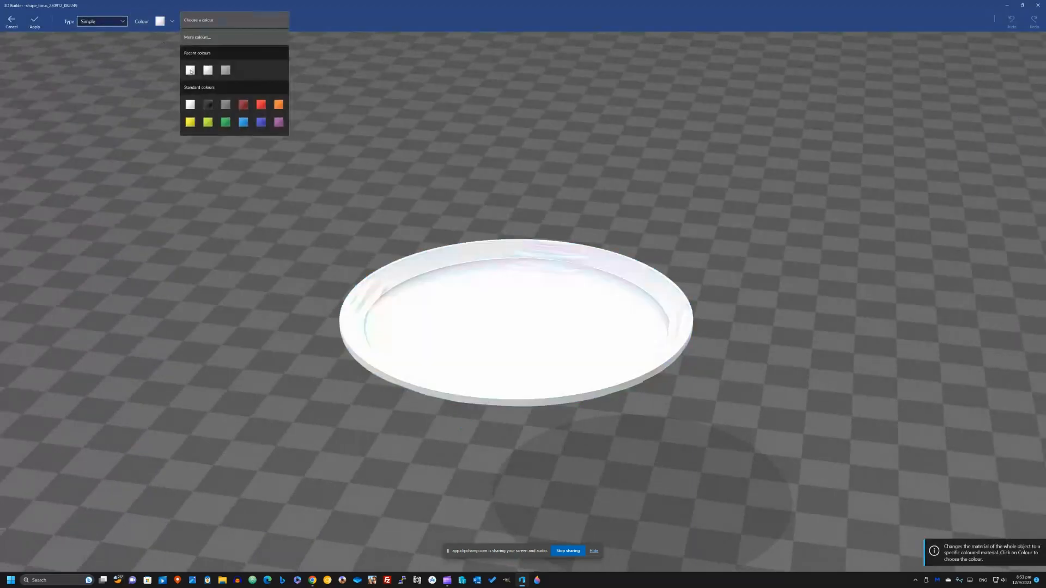
{"action": "left_click", "coordinate": [190, 104]}
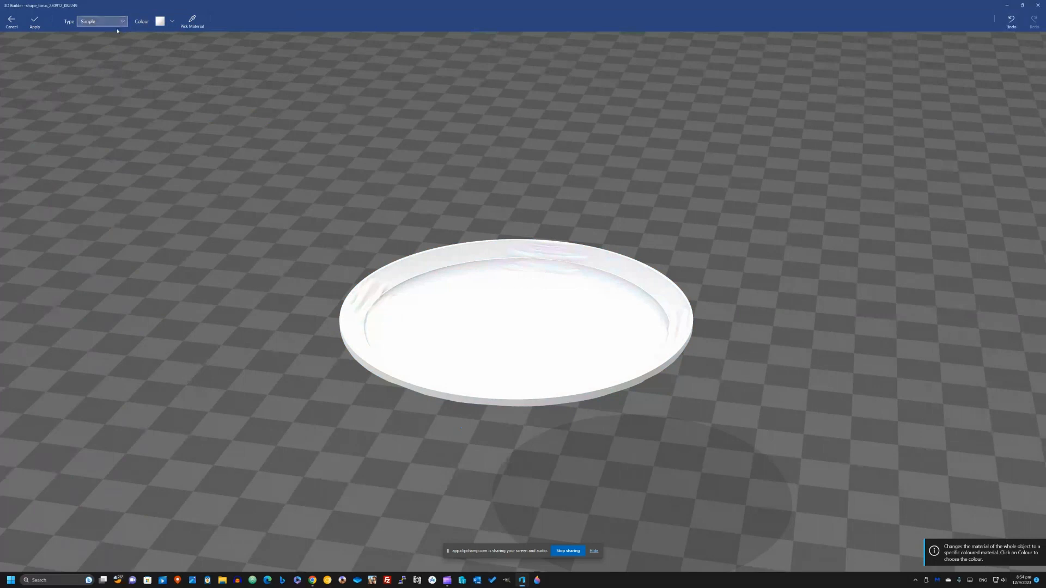
Set the plate's material type to Realistic with maximum glossiness and apply it.
{"action": "left_click", "coordinate": [108, 21]}
{"action": "left_click", "coordinate": [109, 64]}
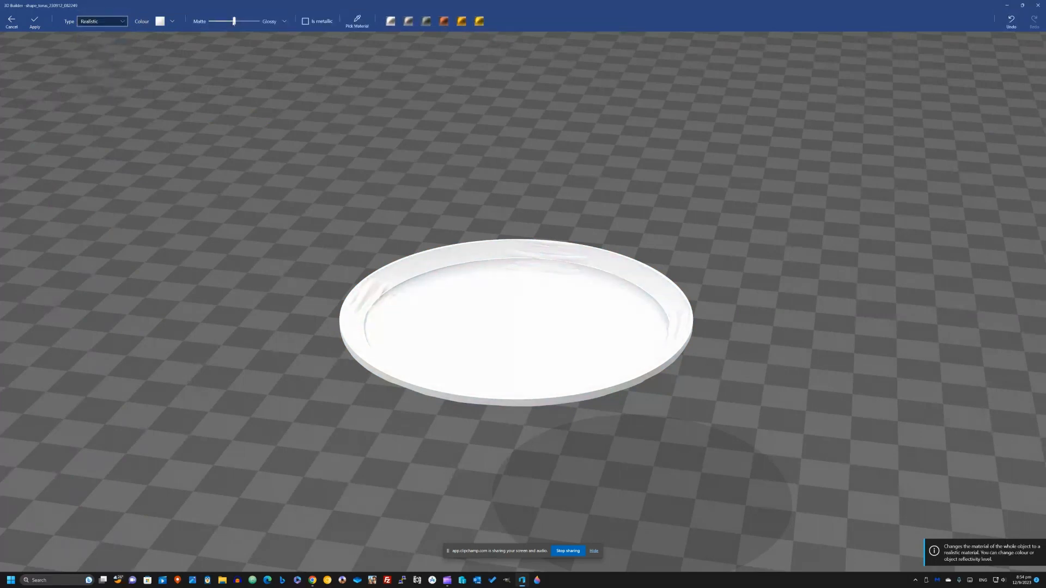
{"action": "left_click_drag", "start_coordinate": [215, 21], "coordinate": [267, 25]}
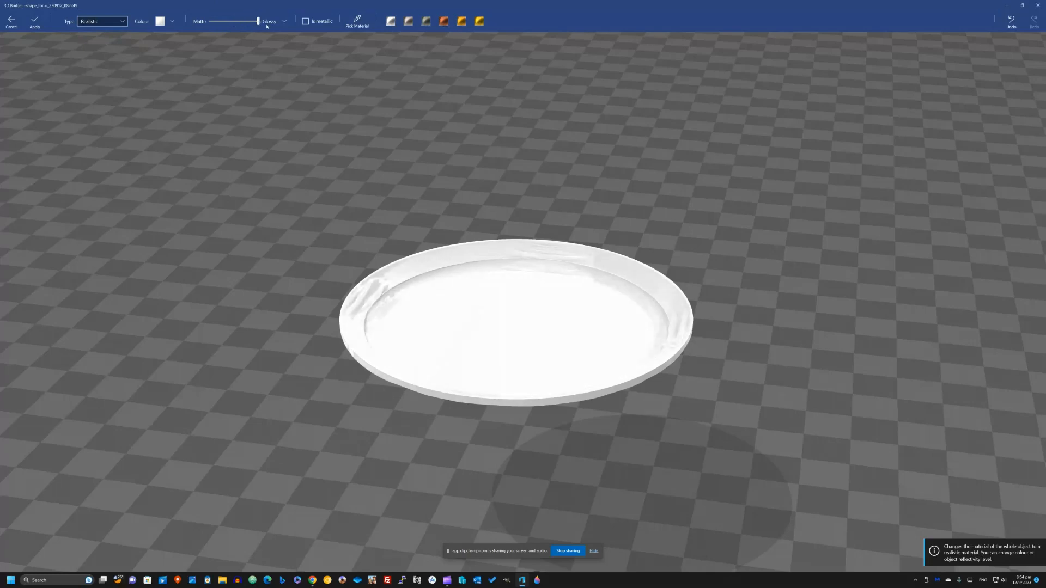
{"action": "left_click_drag", "start_coordinate": [248, 219], "coordinate": [246, 196]}
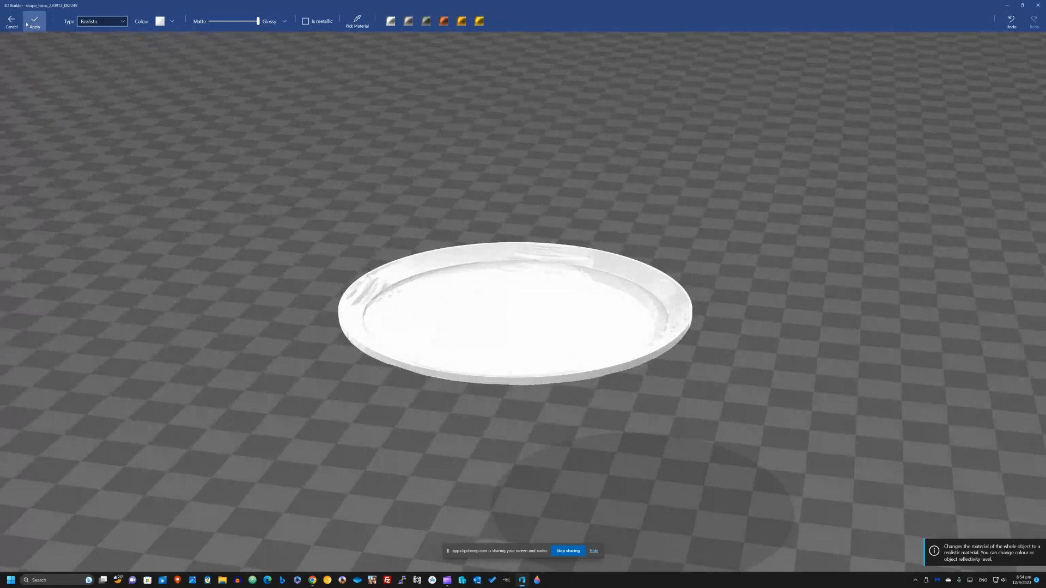
{"action": "left_click", "coordinate": [34, 21]}
Choose the rooster image from the recent texture materials and place it as a sticker on the plate's far inner rim.
{"action": "left_click_drag", "start_coordinate": [272, 239], "coordinate": [152, 266]}
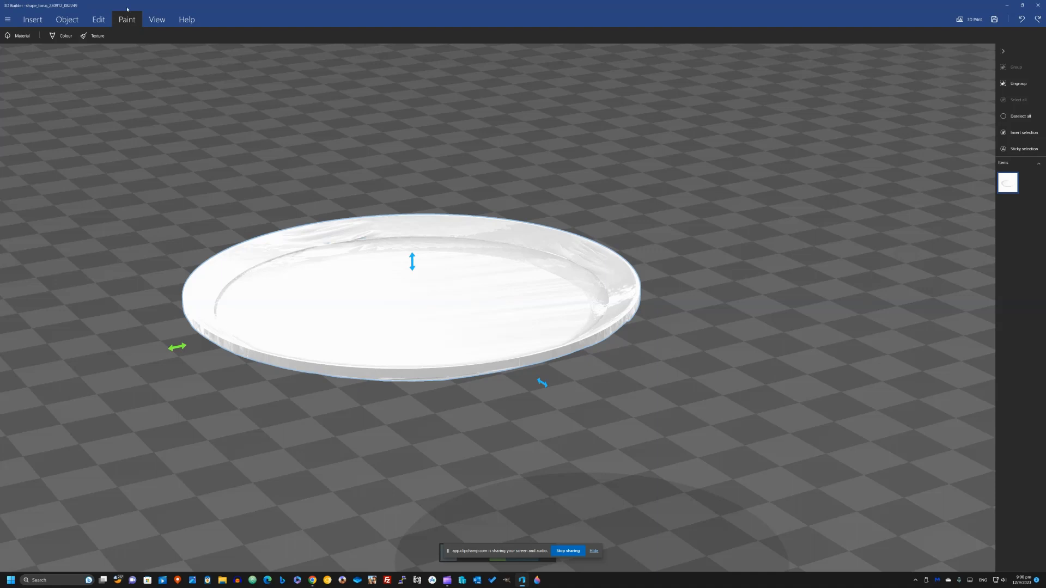
{"action": "left_click", "coordinate": [90, 35]}
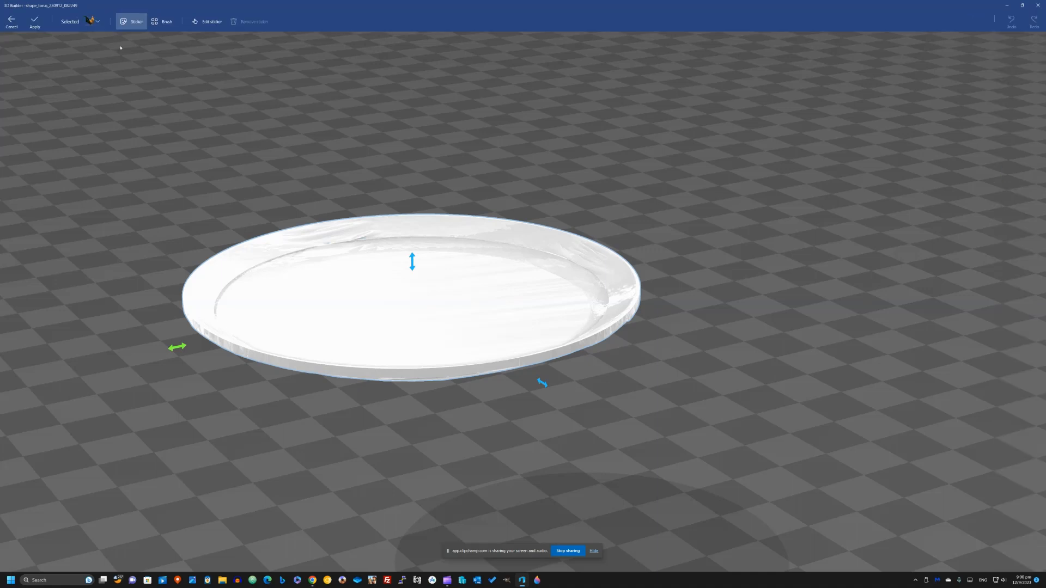
{"action": "left_click", "coordinate": [94, 22]}
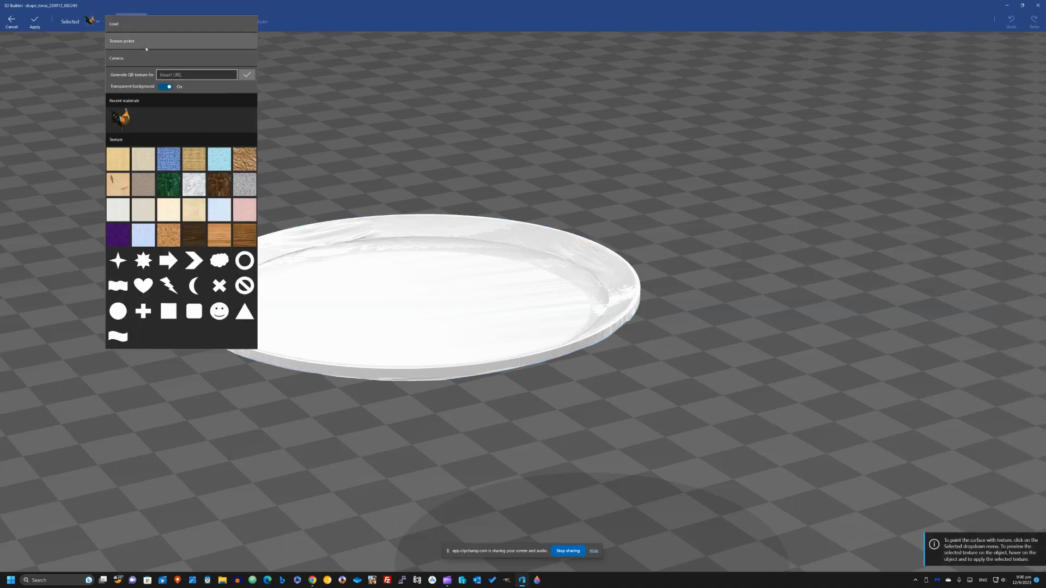
{"action": "left_click", "coordinate": [120, 118]}
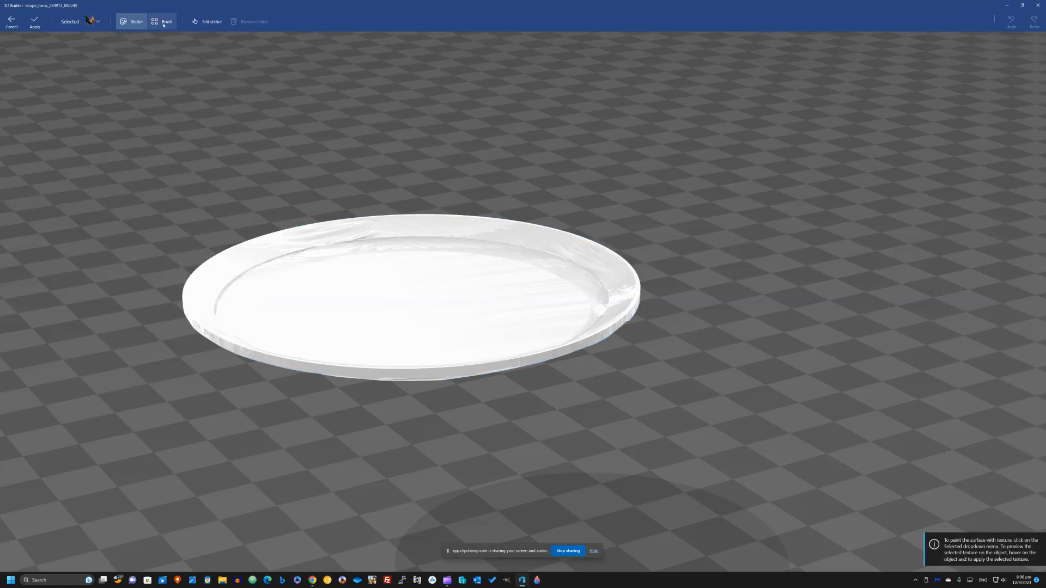
{"action": "left_click", "coordinate": [202, 22]}
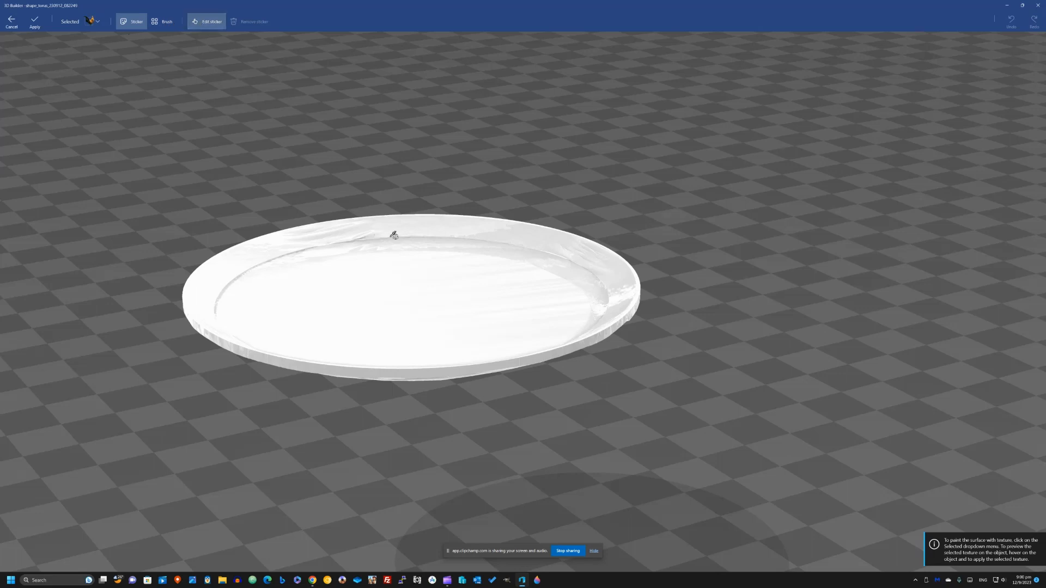
{"action": "left_click", "coordinate": [211, 21]}
{"action": "left_click", "coordinate": [96, 23]}
{"action": "left_click", "coordinate": [98, 22]}
{"action": "left_click", "coordinate": [205, 23]}
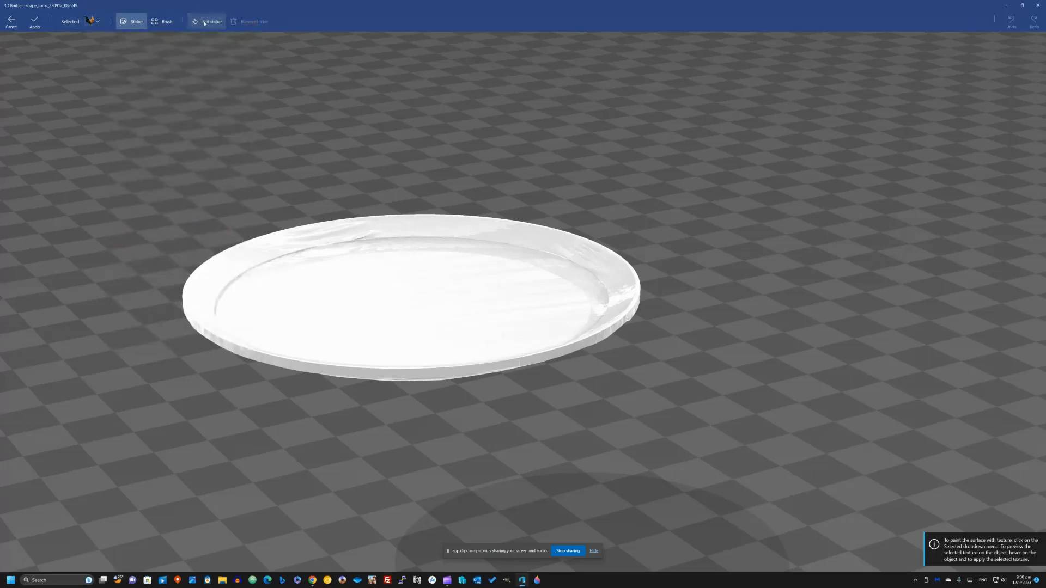
{"action": "left_click", "coordinate": [400, 228]}
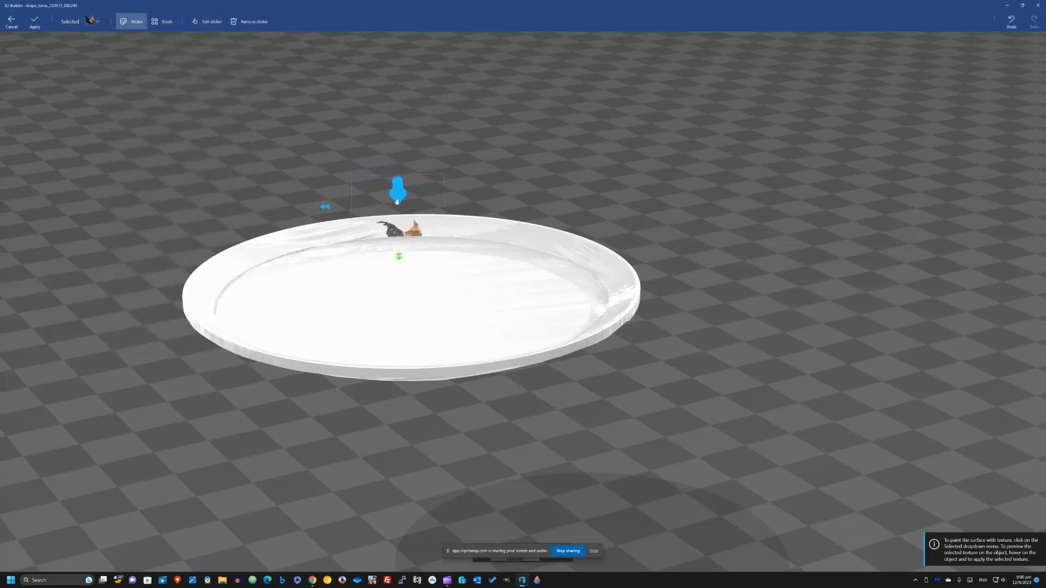
Shift the rooster sticker slightly along the rim, enlarge it and apply the texture.
{"action": "mouse_move", "coordinate": [397, 194]}
{"action": "left_mouse_down"}
{"action": "mouse_move", "coordinate": [401, 206]}
{"action": "mouse_move", "coordinate": [407, 184]}
{"action": "mouse_move", "coordinate": [407, 197]}
{"action": "left_mouse_up"}
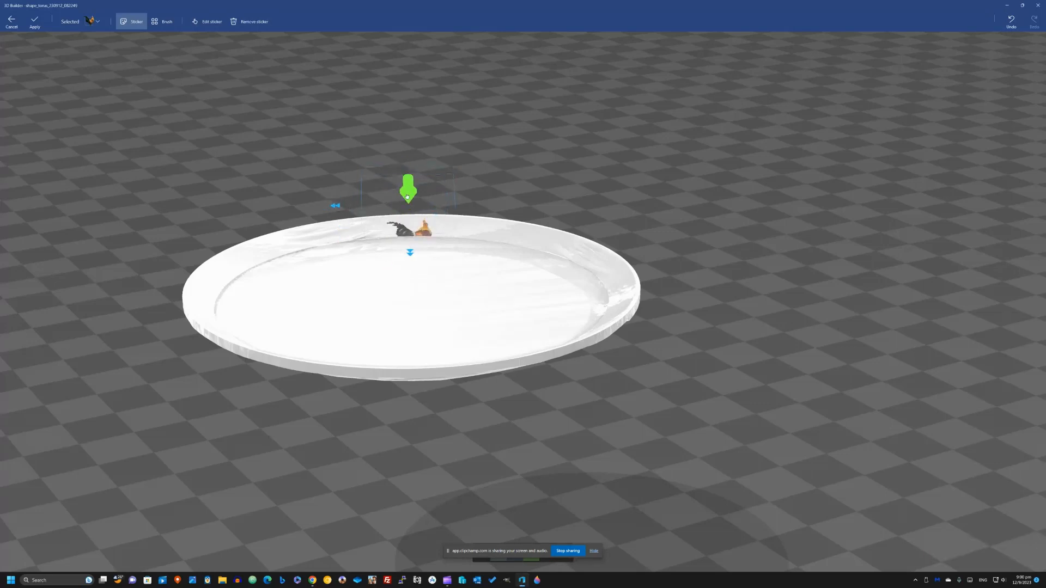
{"action": "left_click_drag", "start_coordinate": [410, 252], "coordinate": [422, 279]}
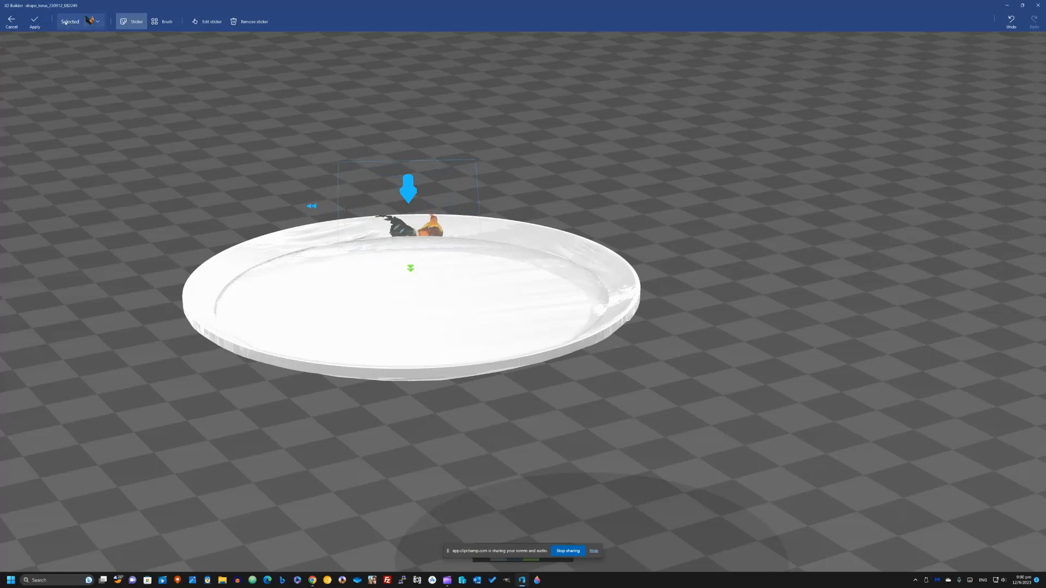
{"action": "left_click", "coordinate": [35, 22]}
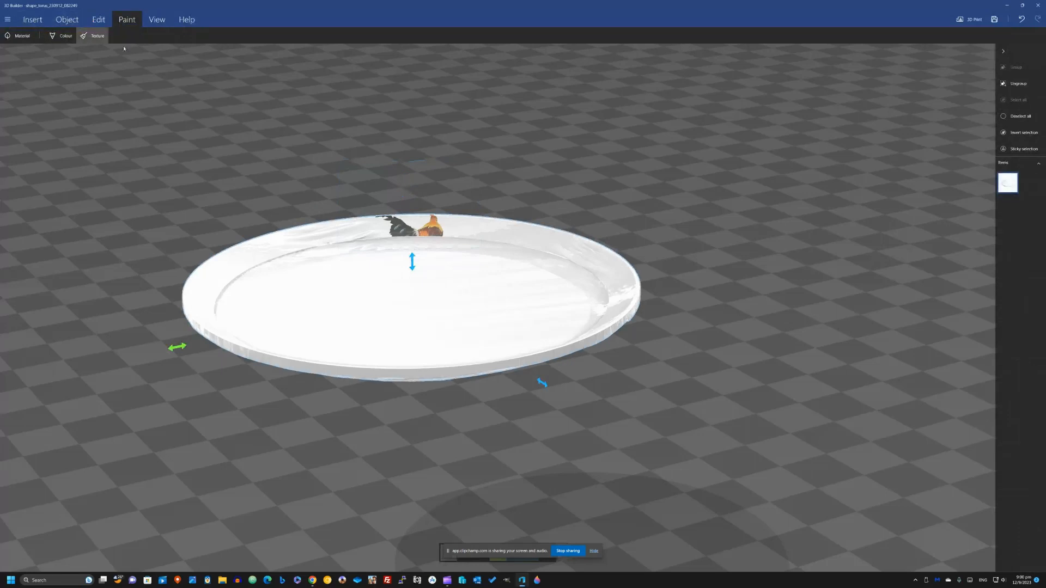
Add the same rooster sticker over the adjoining inner surface, aligned to complete the bird's lower half, and apply it.
{"action": "left_click", "coordinate": [93, 36]}
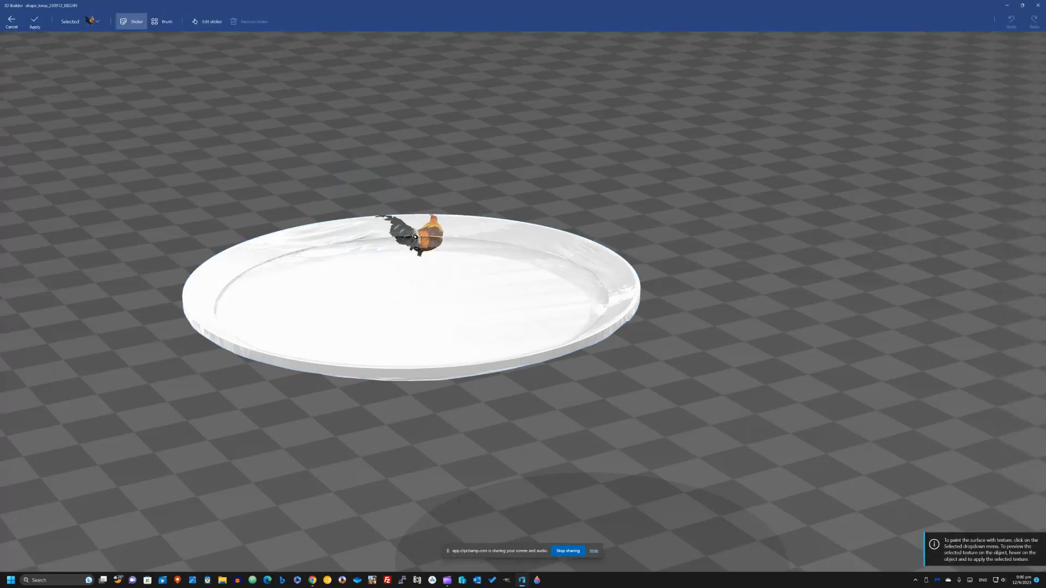
{"action": "left_click", "coordinate": [415, 237]}
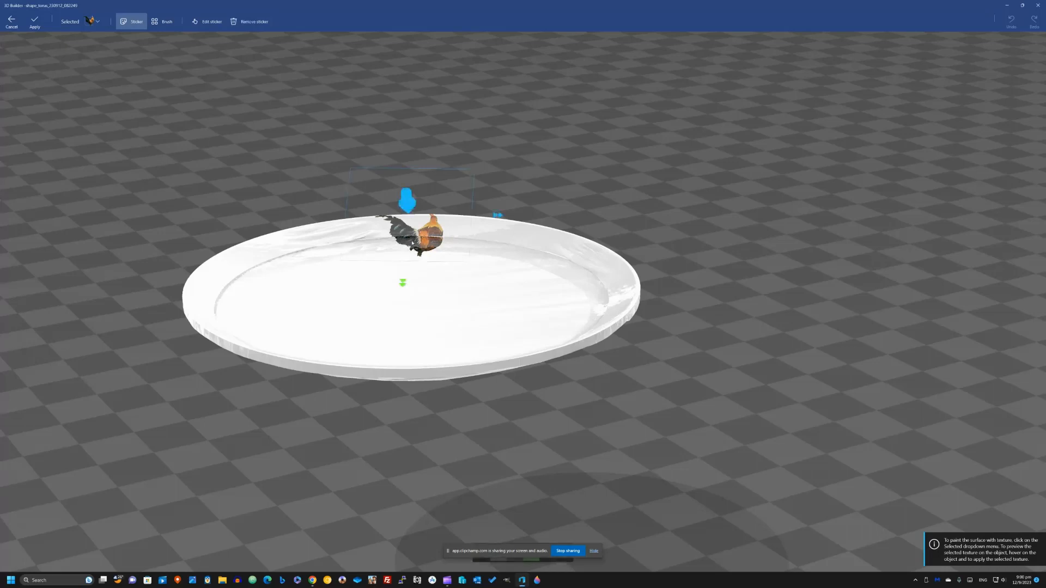
{"action": "left_click", "coordinate": [35, 24]}
Place another rooster sticker on the opposite side of the rim, shrink it slightly and apply the texture.
{"action": "mouse_move", "coordinate": [305, 305]}
{"action": "left_mouse_down"}
{"action": "mouse_move", "coordinate": [302, 386]}
{"action": "mouse_move", "coordinate": [303, 378]}
{"action": "left_mouse_up"}
{"action": "left_click_drag", "start_coordinate": [824, 299], "coordinate": [586, 231]}
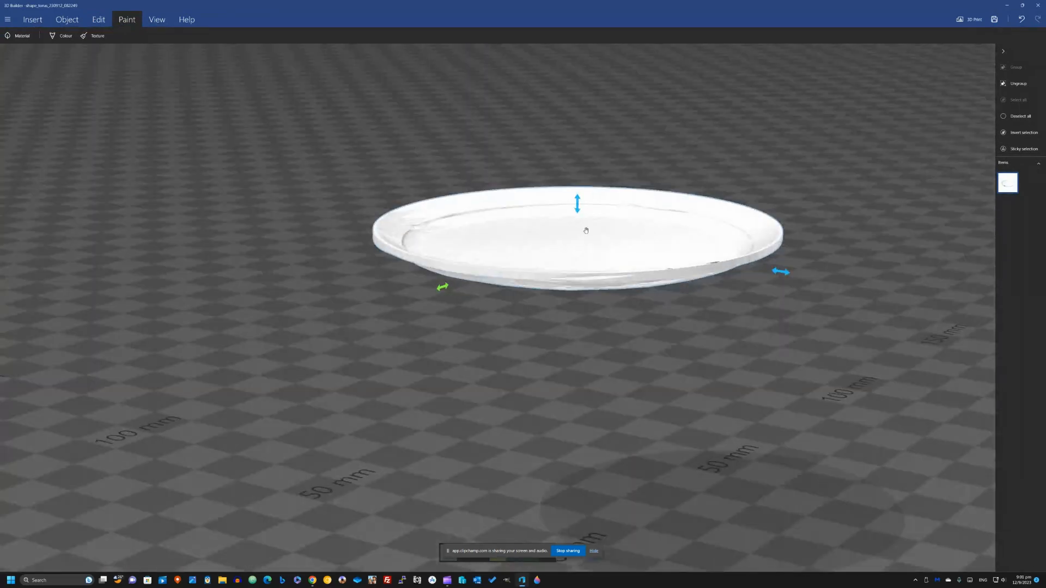
{"action": "left_click", "coordinate": [94, 36]}
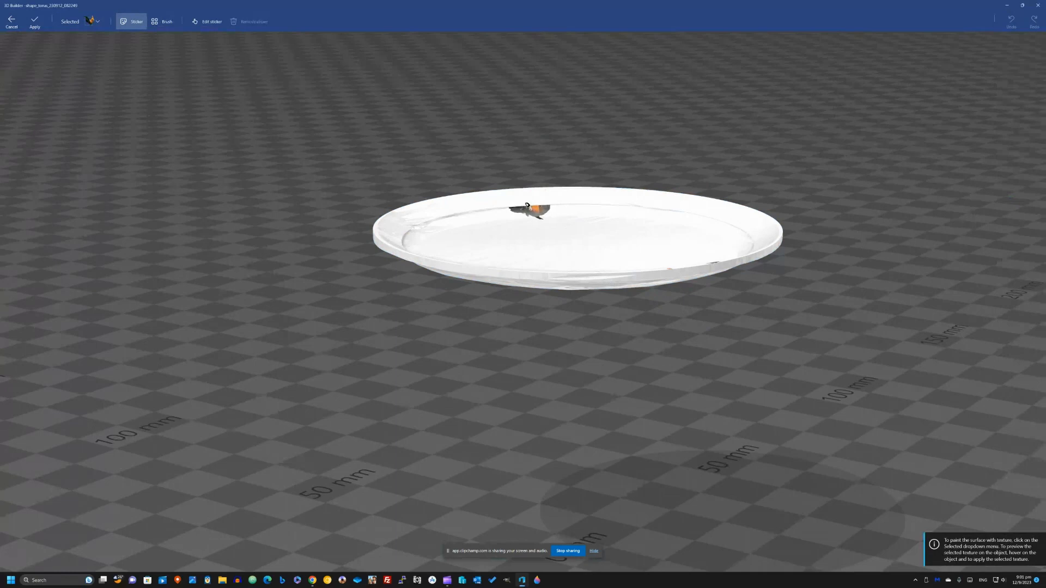
{"action": "left_click", "coordinate": [527, 205]}
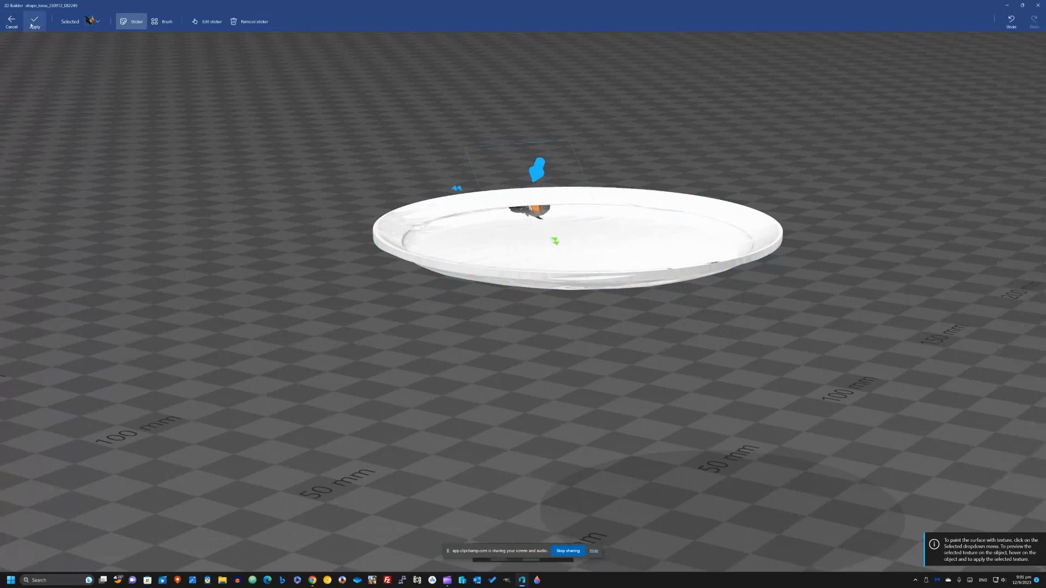
{"action": "key", "text": "ctrl+z"}
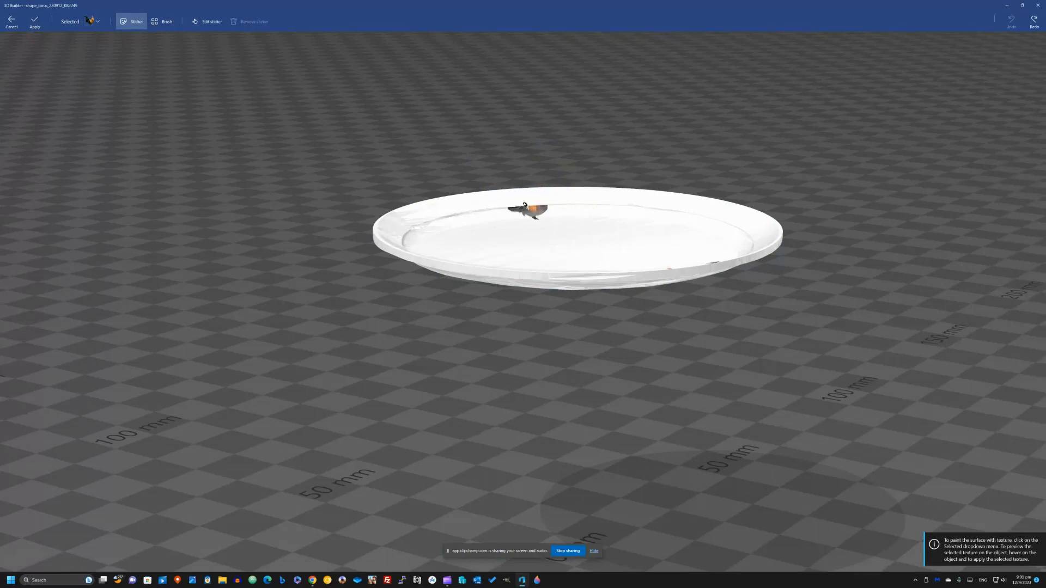
{"action": "left_click", "coordinate": [523, 202]}
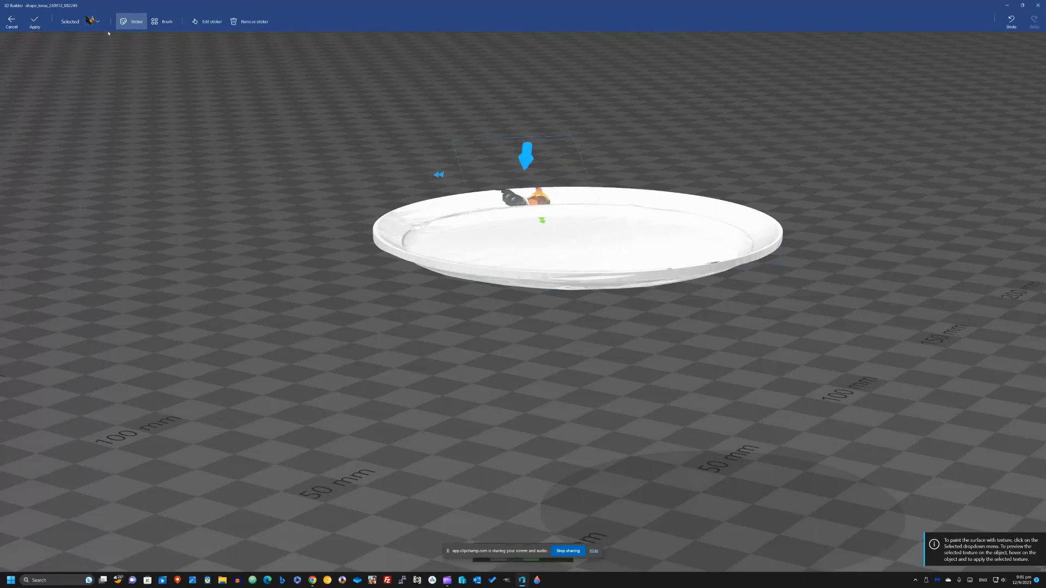
{"action": "left_click_drag", "start_coordinate": [542, 222], "coordinate": [531, 211]}
{"action": "left_click", "coordinate": [34, 22]}
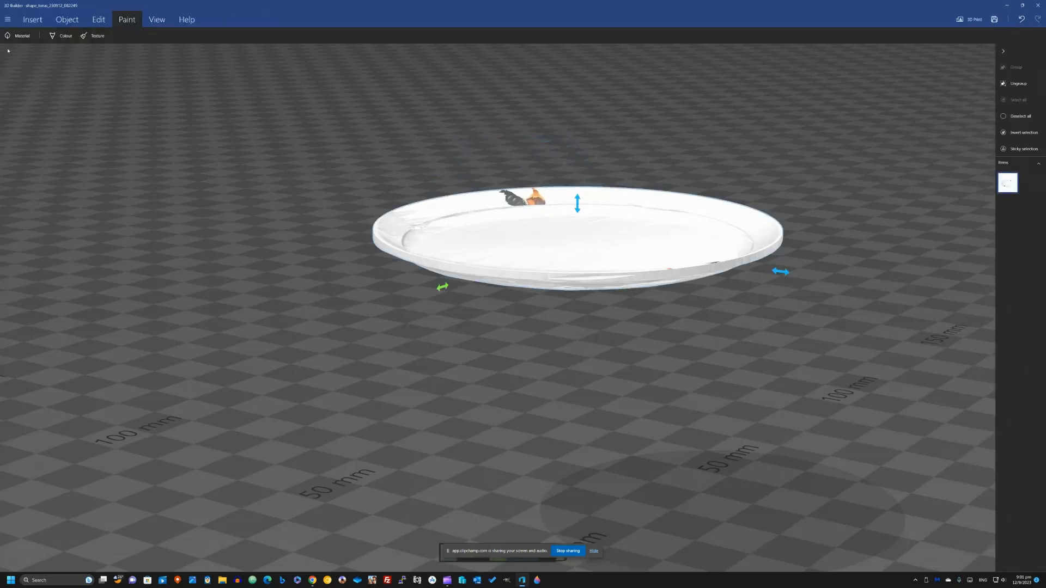
Complete the second rooster with an aligned sticker on the adjoining inner surface, apply it and inspect the plate.
{"action": "left_click", "coordinate": [94, 35]}
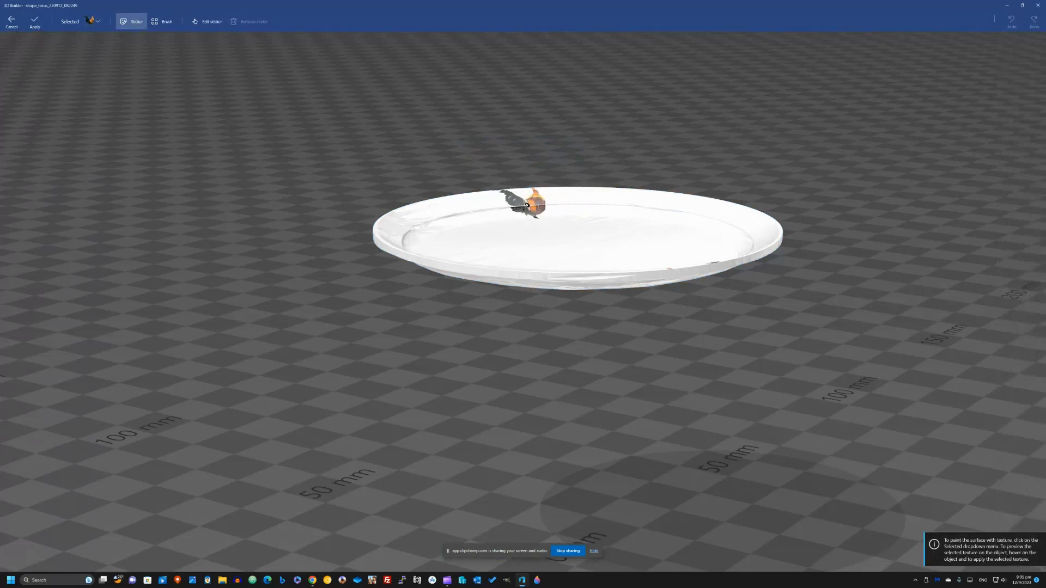
{"action": "left_click", "coordinate": [526, 205]}
{"action": "left_click", "coordinate": [34, 22]}
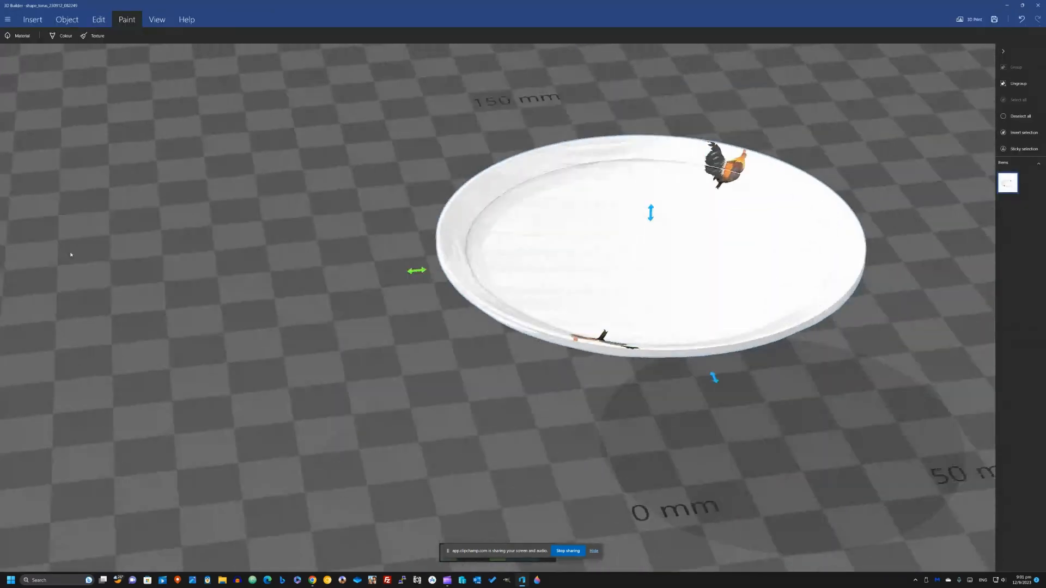
{"action": "left_click_drag", "start_coordinate": [190, 234], "coordinate": [1, 218]}
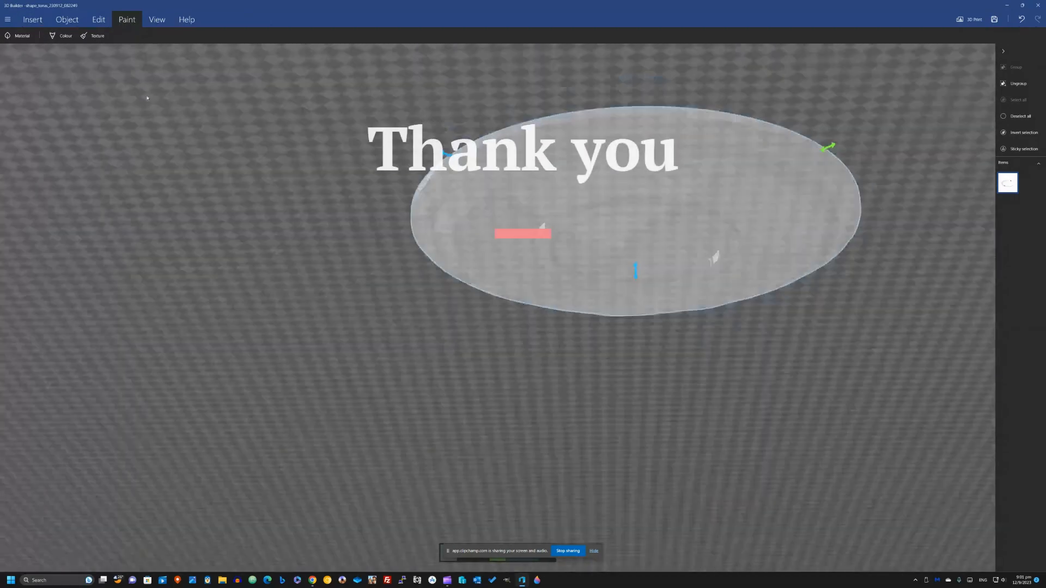